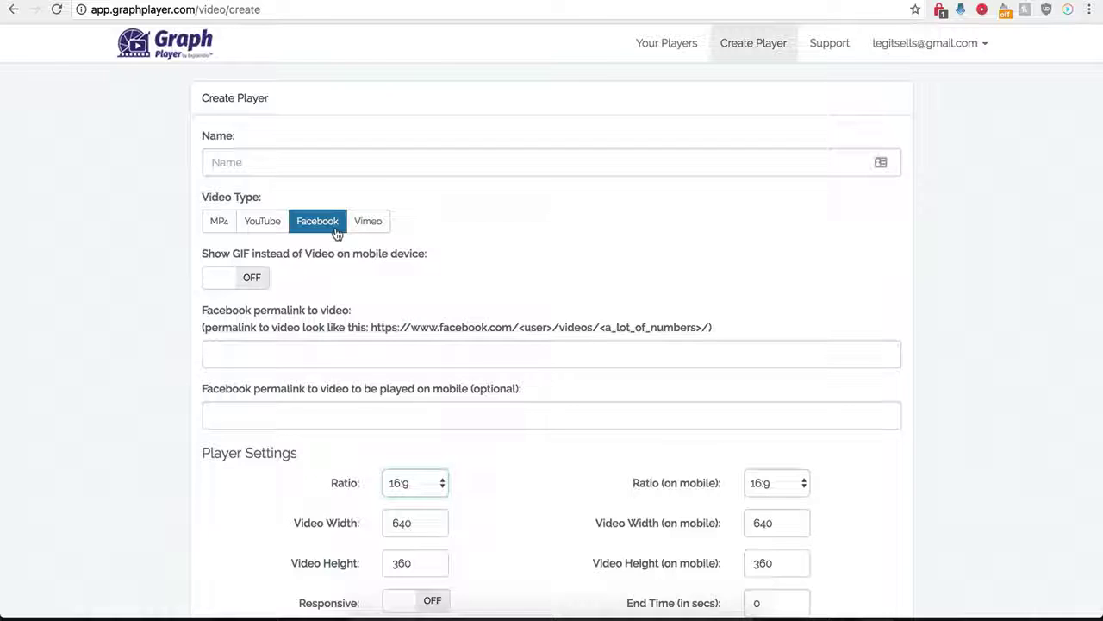
Step: Name the new player Demo Name and choose Facebook as its video type
scroll(194, 378, "down", 1)
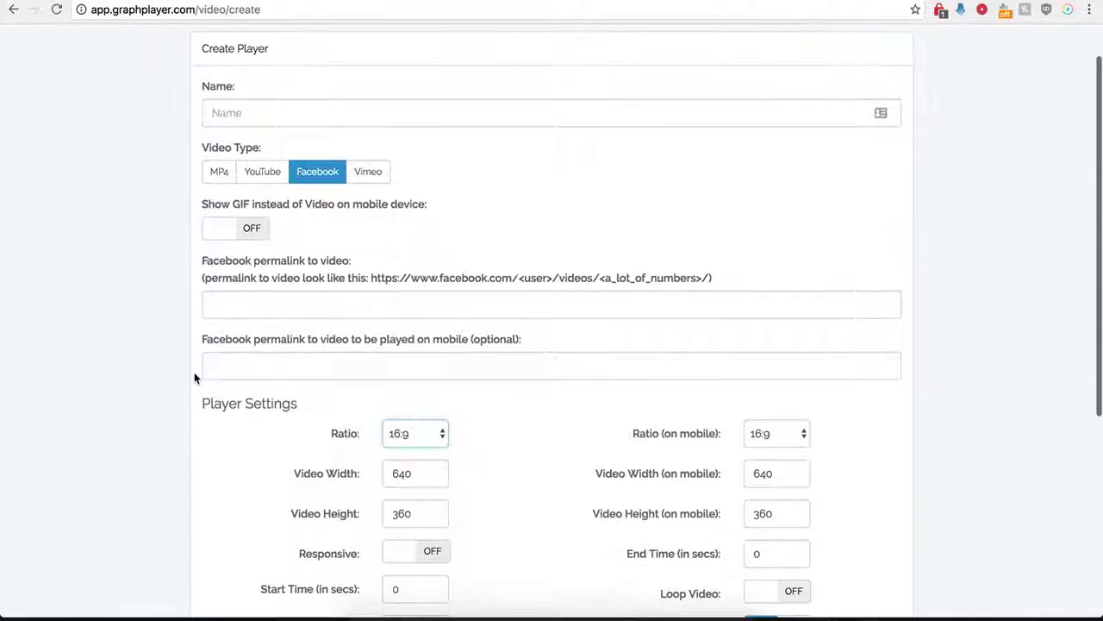
left_click(299, 113)
type("Demo Name")
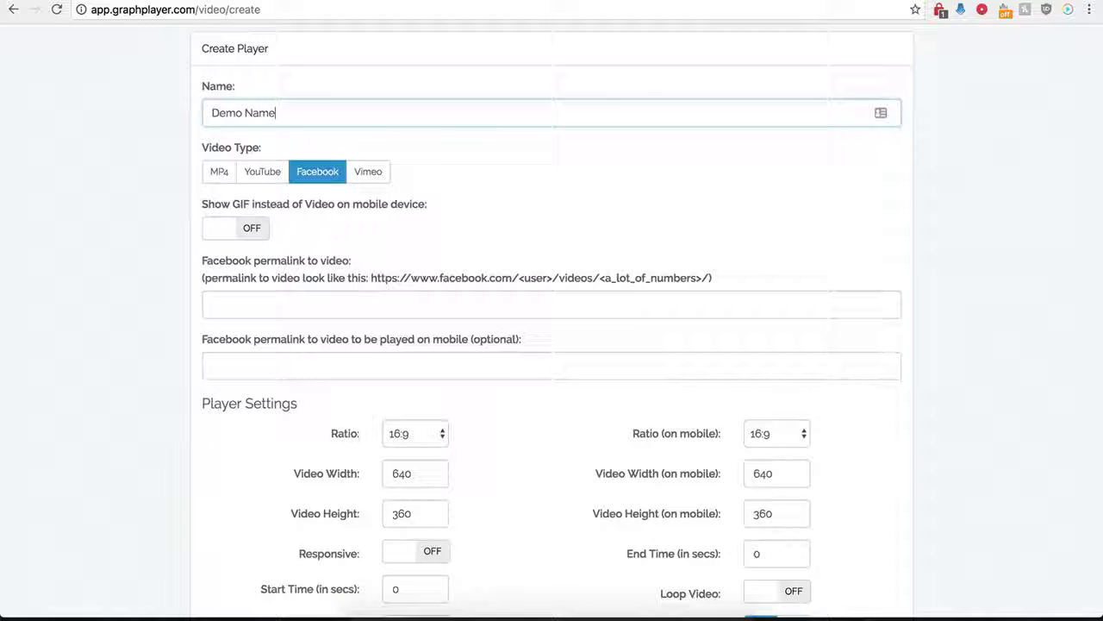
left_click(316, 185)
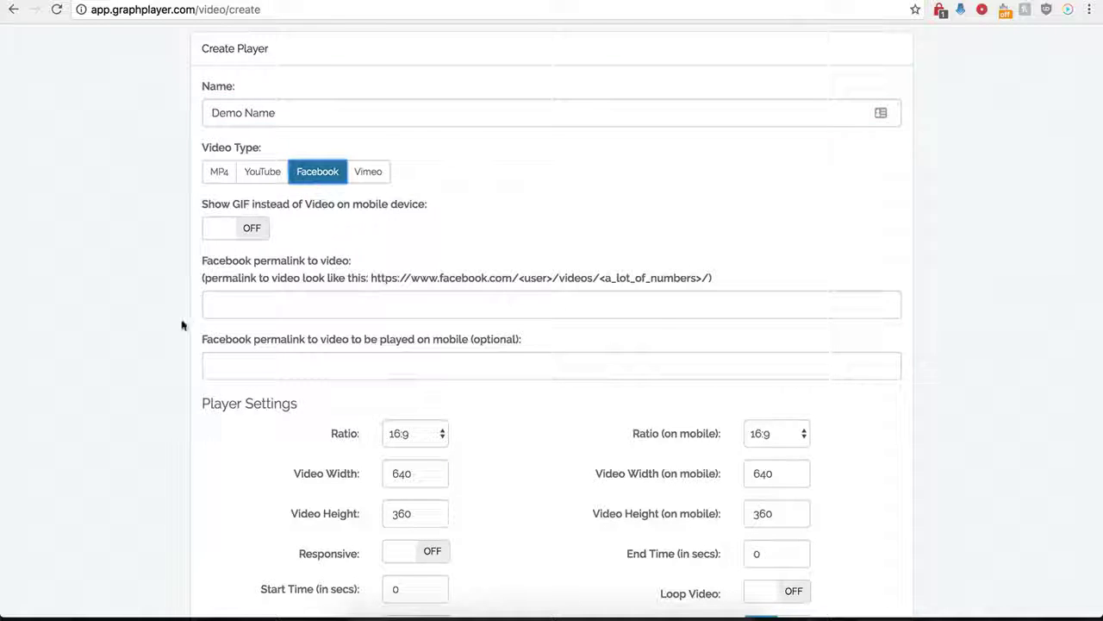
Step: Copy the Creative Cakes video's Facebook URL into the video permalink field and remove its ?type=2&theater ending
scroll(214, 286, "down", 1)
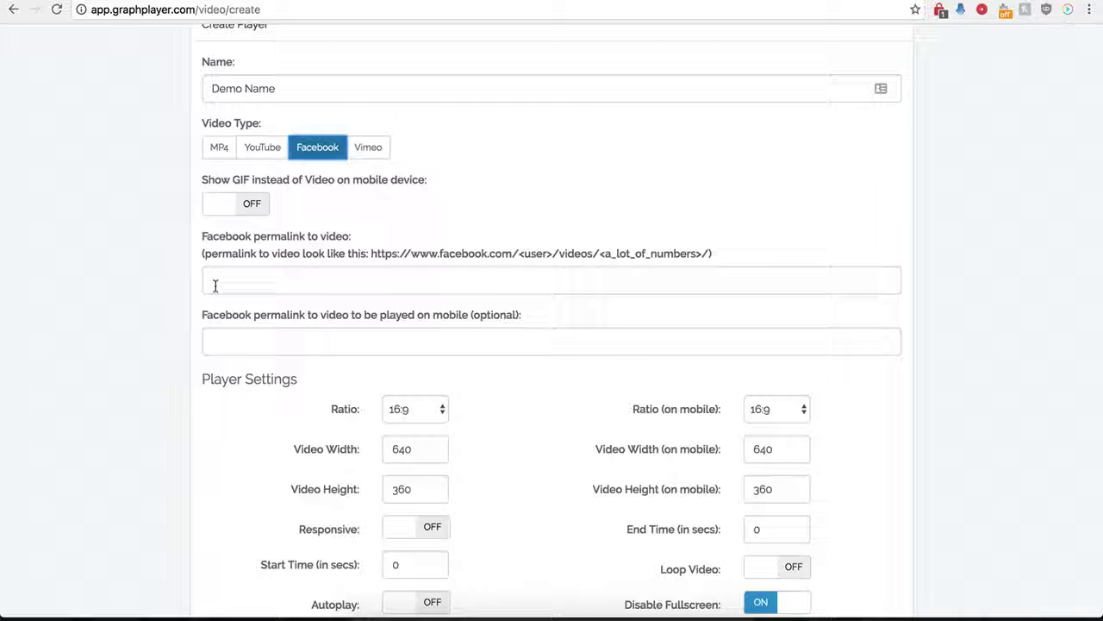
left_click(239, 278)
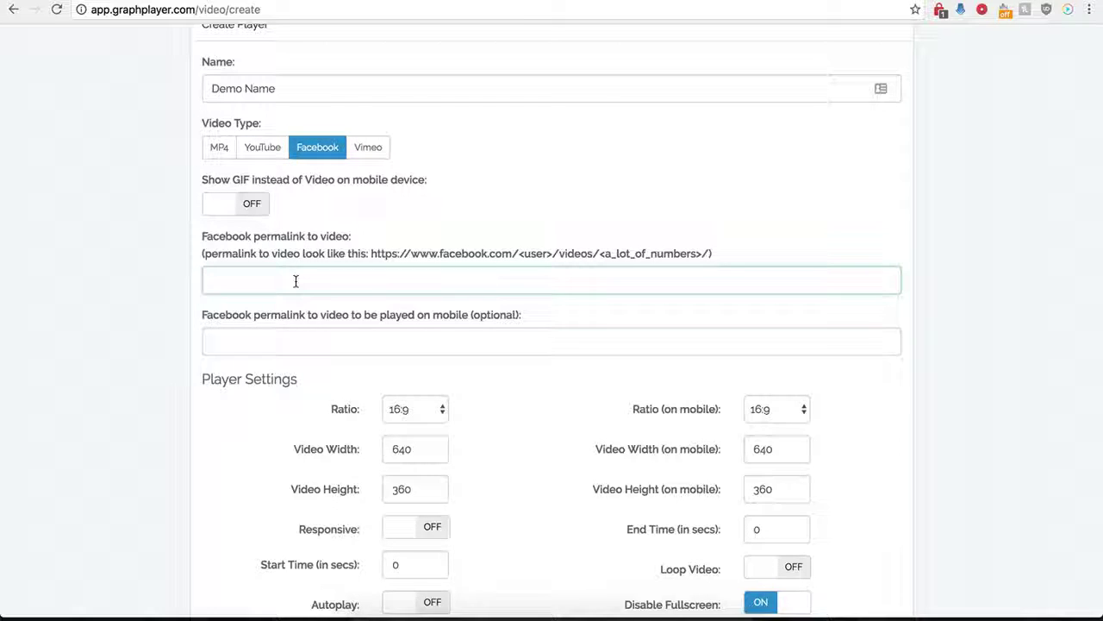
key("ctrl+Tab")
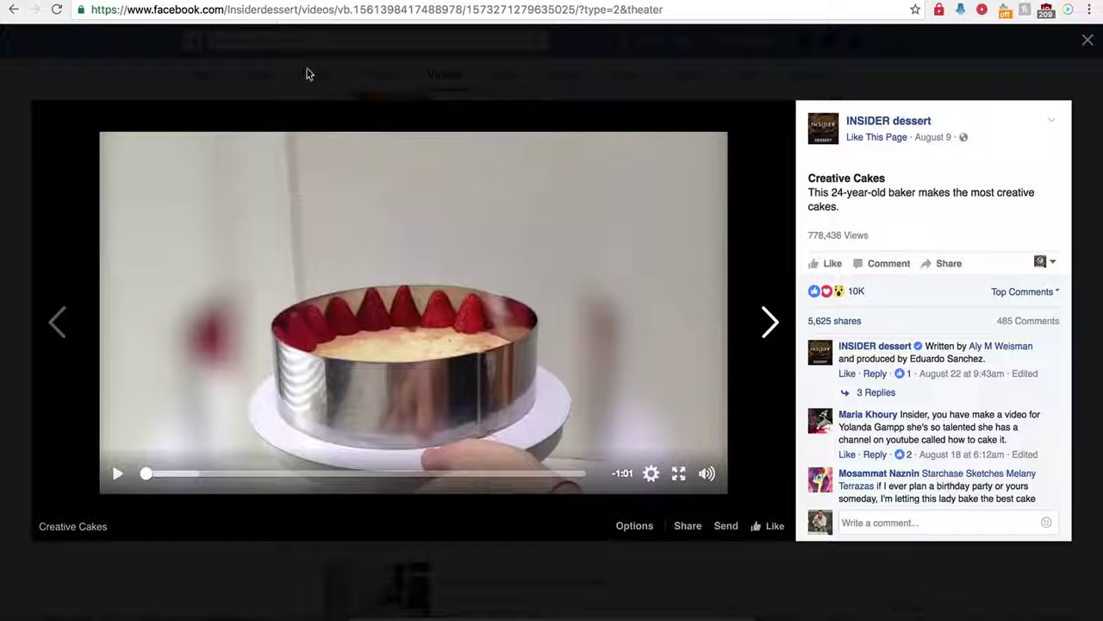
left_click(323, 12)
key("super+c")
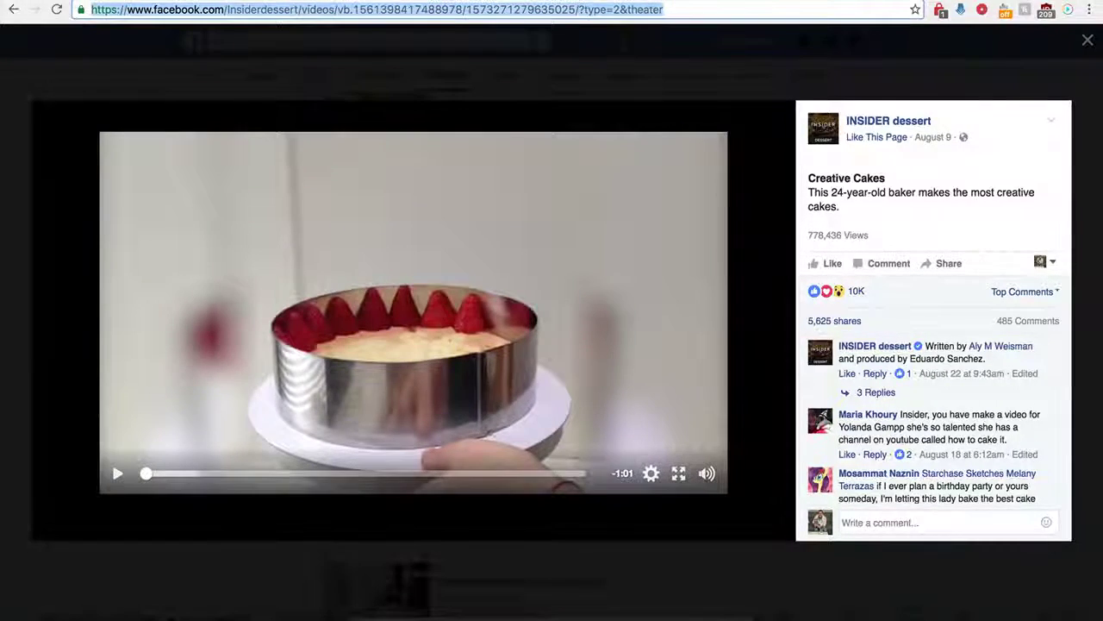
left_click(298, 1)
key("super+v")
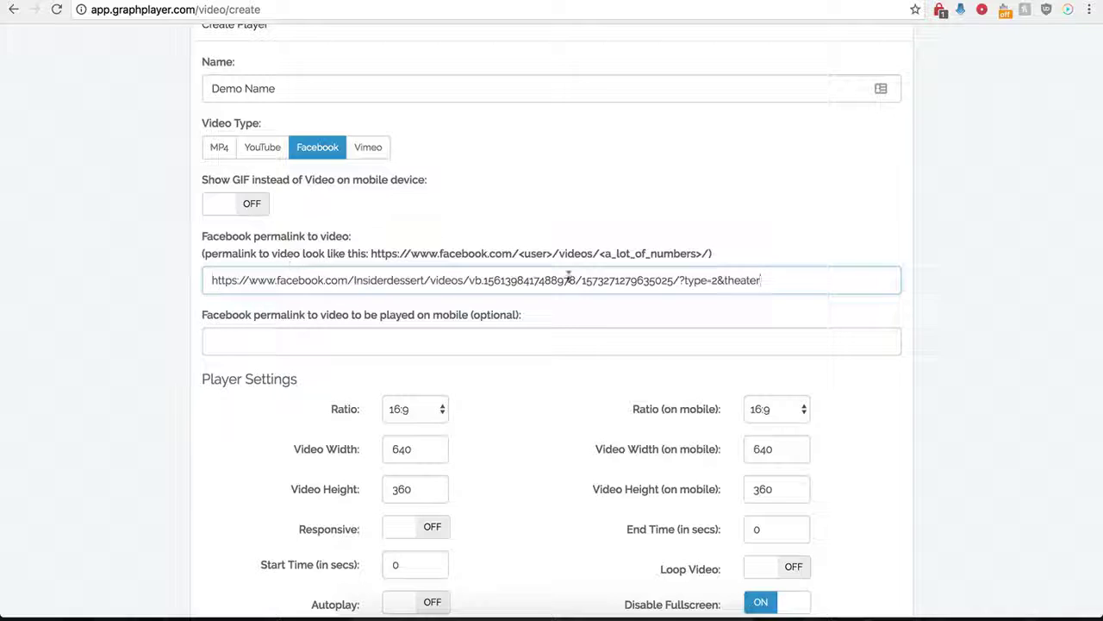
left_click_drag(779, 280, 681, 282)
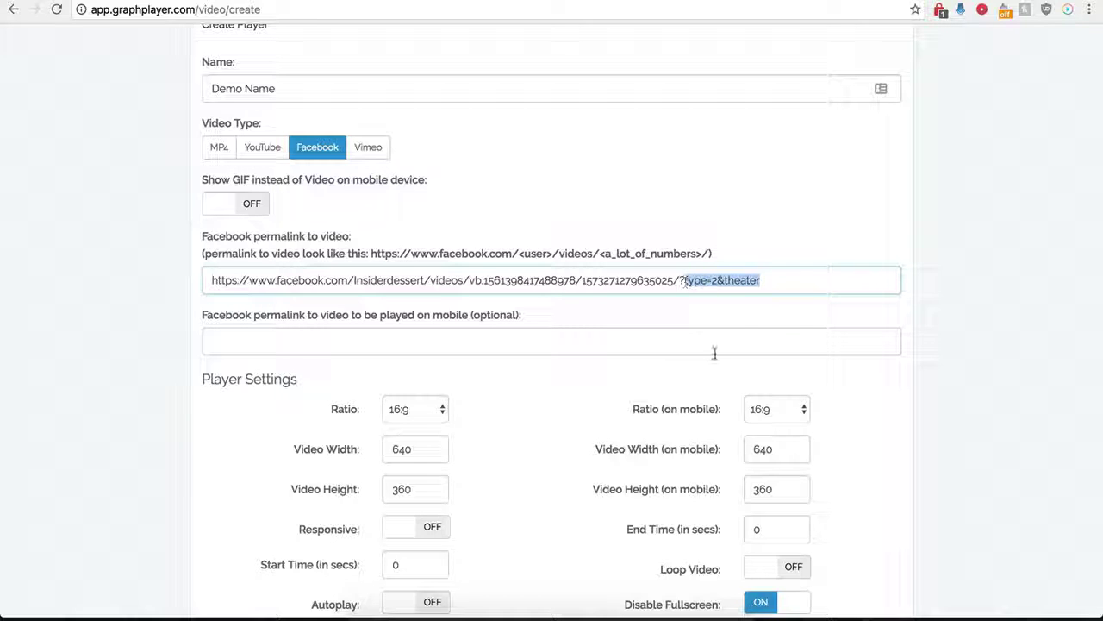
key("BackSpace")
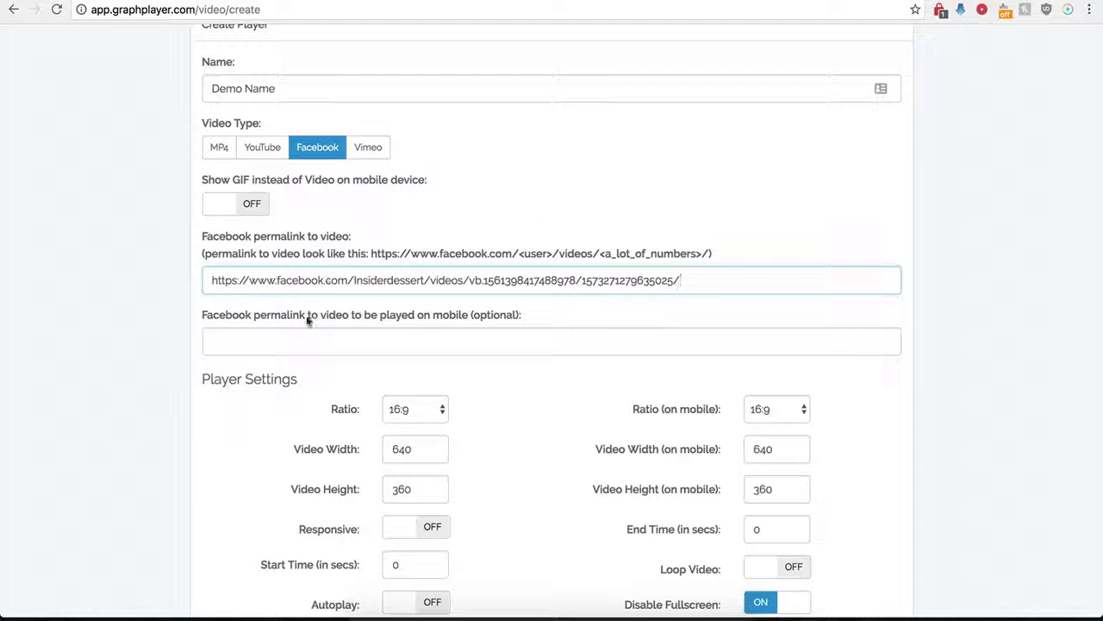
left_click(276, 347)
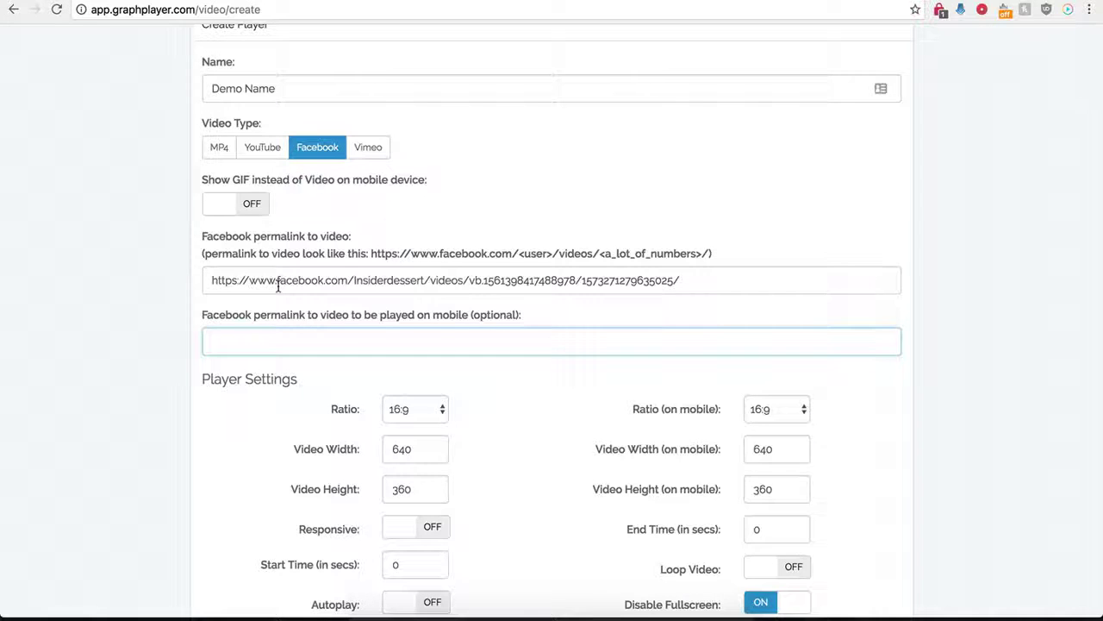
left_click_drag(312, 278, 480, 279)
key("Tab")
left_click_drag(238, 280, 489, 280)
key("Tab")
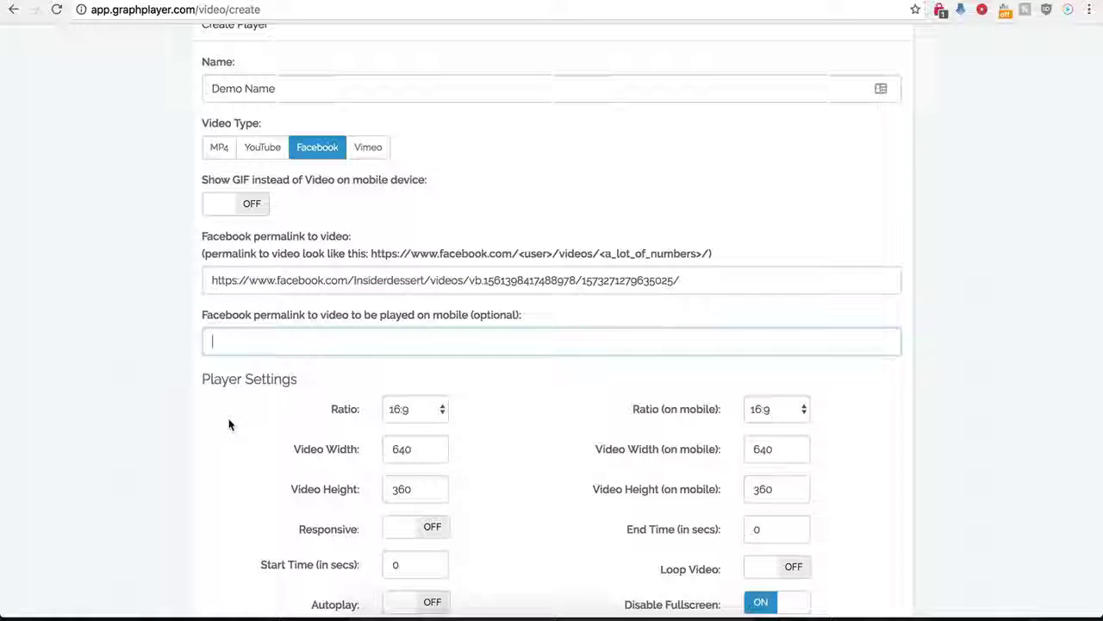
Step: Review the ratio options for the desktop and mobile player, keeping 16:9 selected for both
scroll(229, 422, "down", 2)
scroll(229, 423, "down", 5)
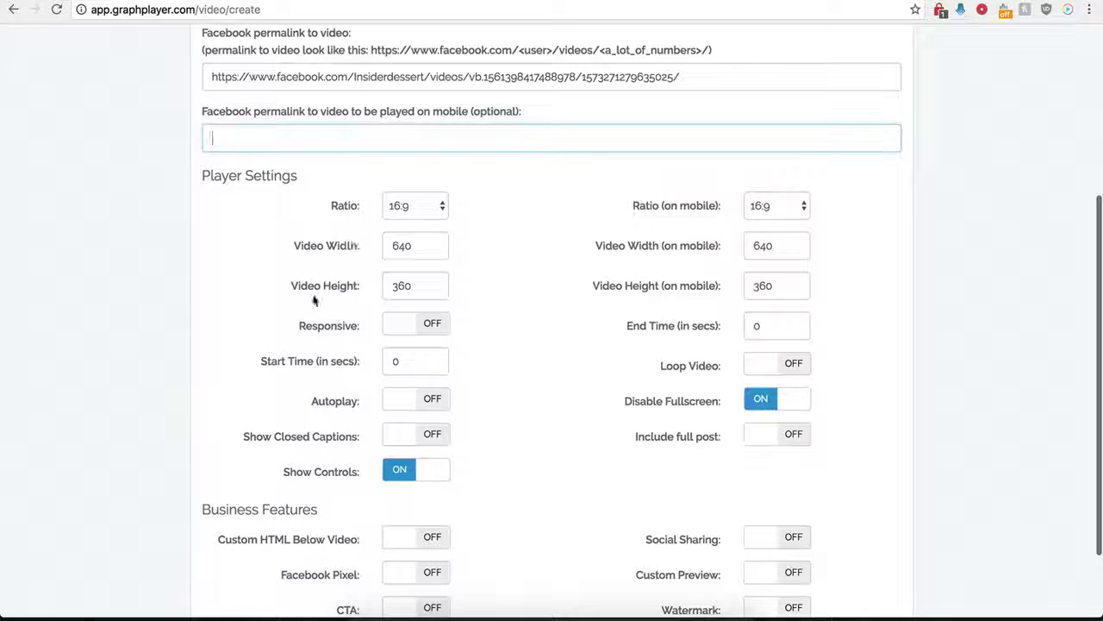
left_click(434, 208)
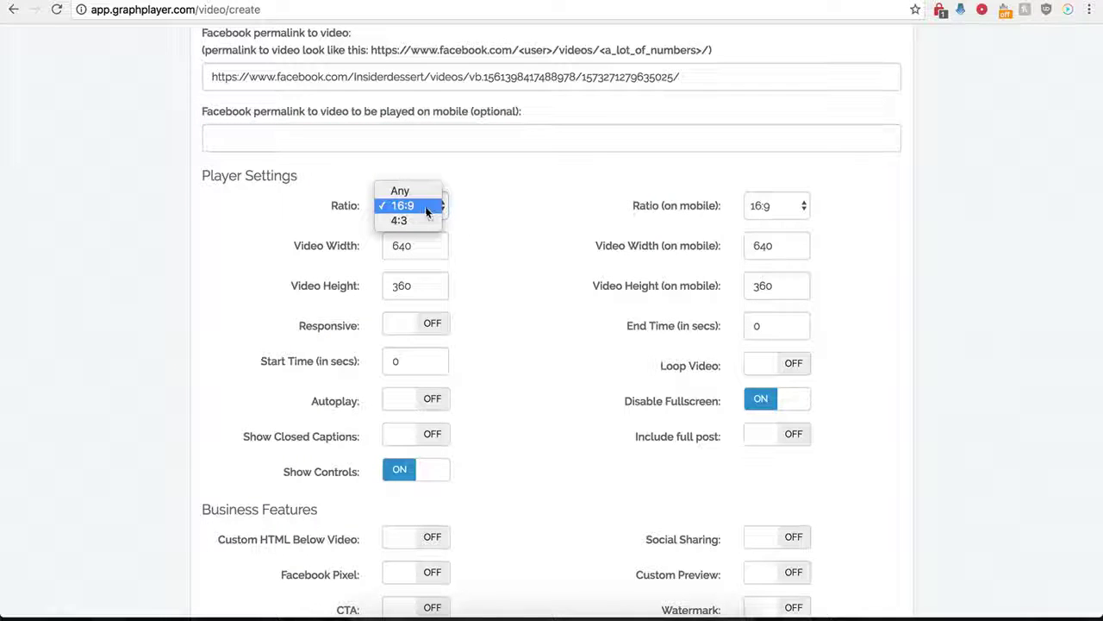
left_click(412, 209)
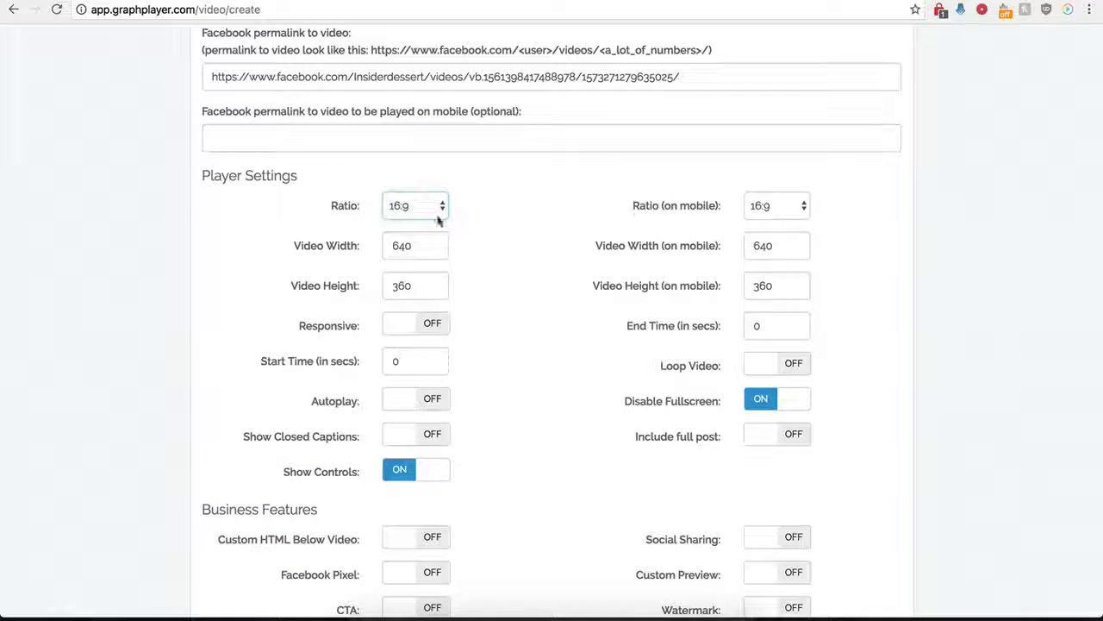
left_click(762, 213)
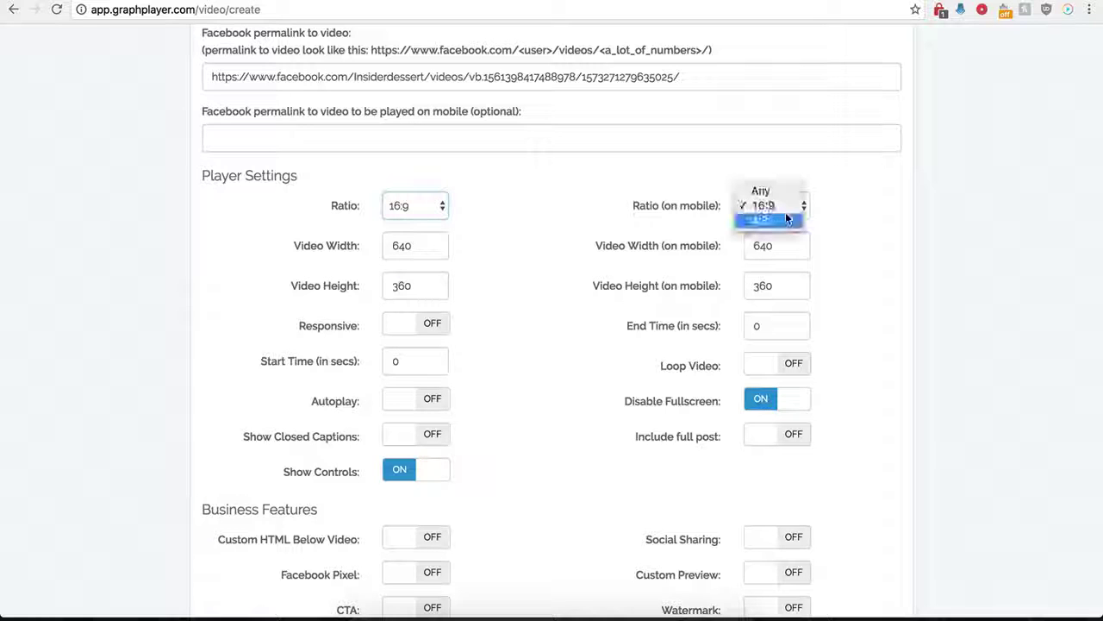
left_click(627, 205)
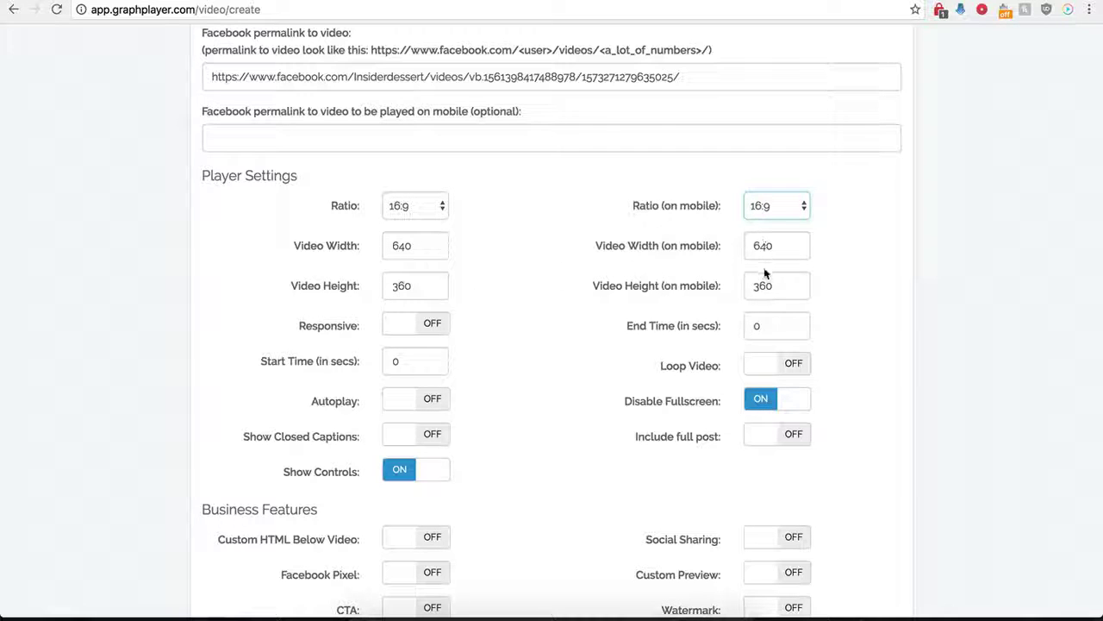
left_click(441, 325)
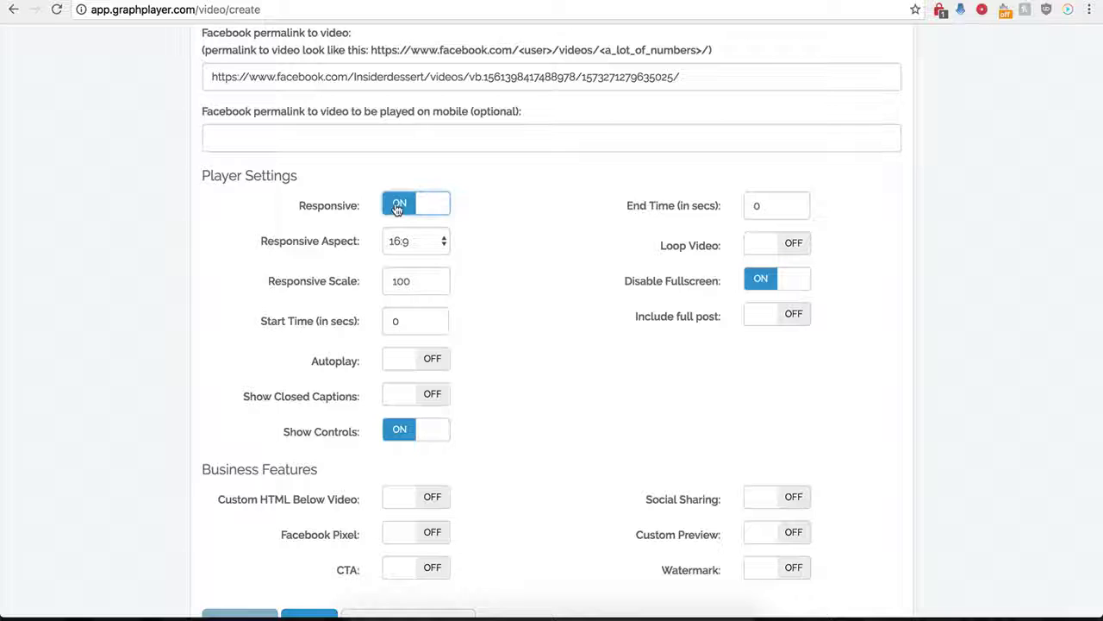
left_click(396, 207)
left_click(431, 320)
left_click(400, 207)
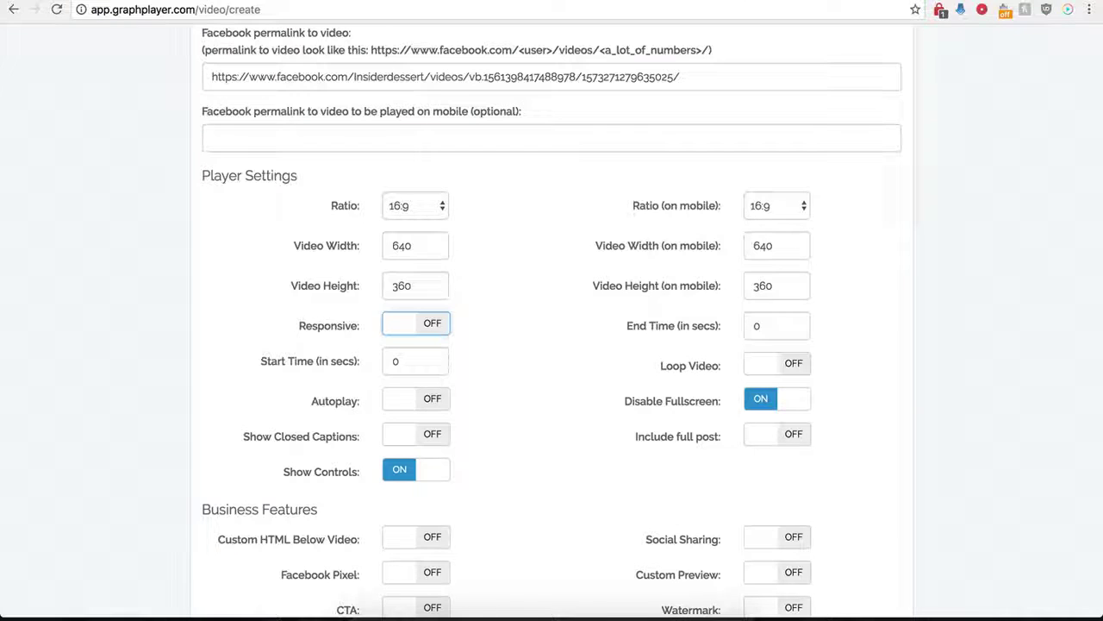
Step: Set the video's start time to 1 second and its end time to 30 seconds
left_click_drag(414, 364, 388, 365)
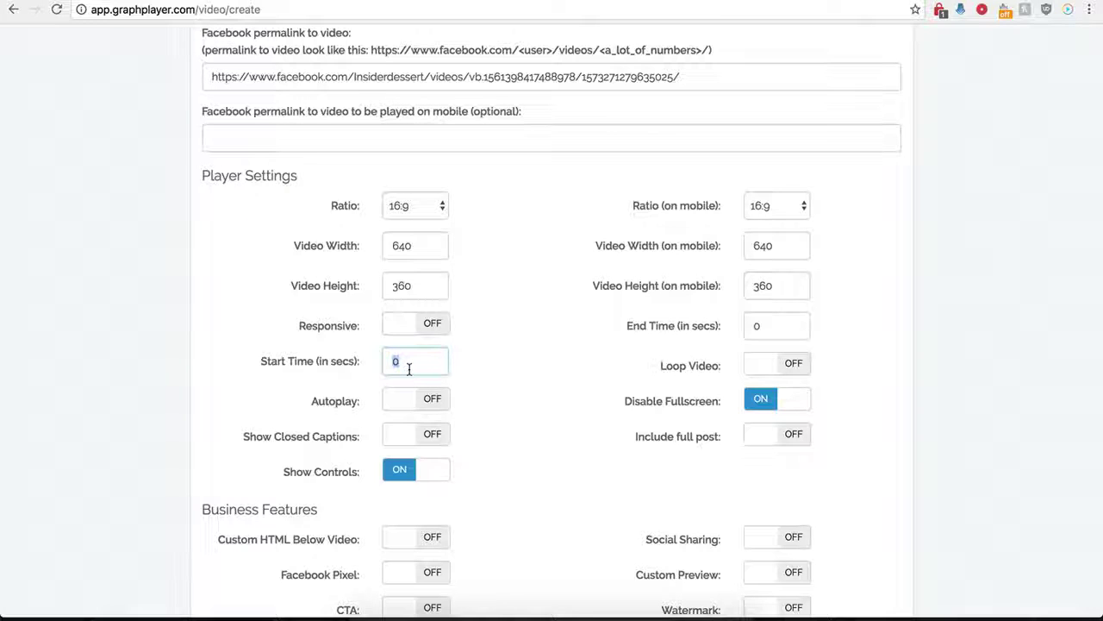
type("1")
left_click_drag(783, 326, 746, 326)
type("30")
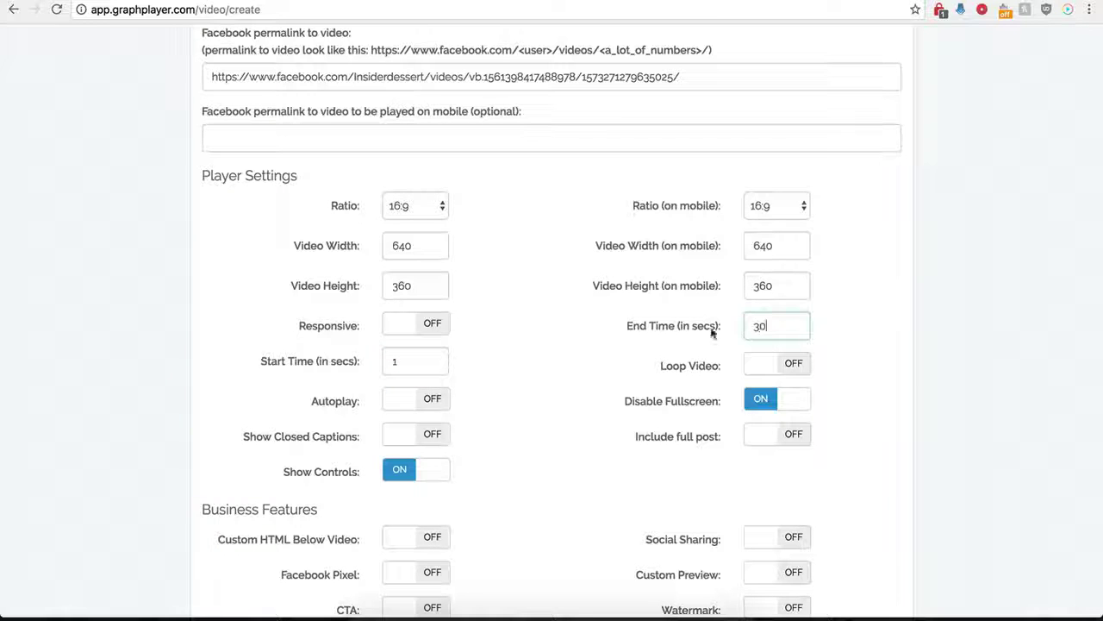
left_click(544, 350)
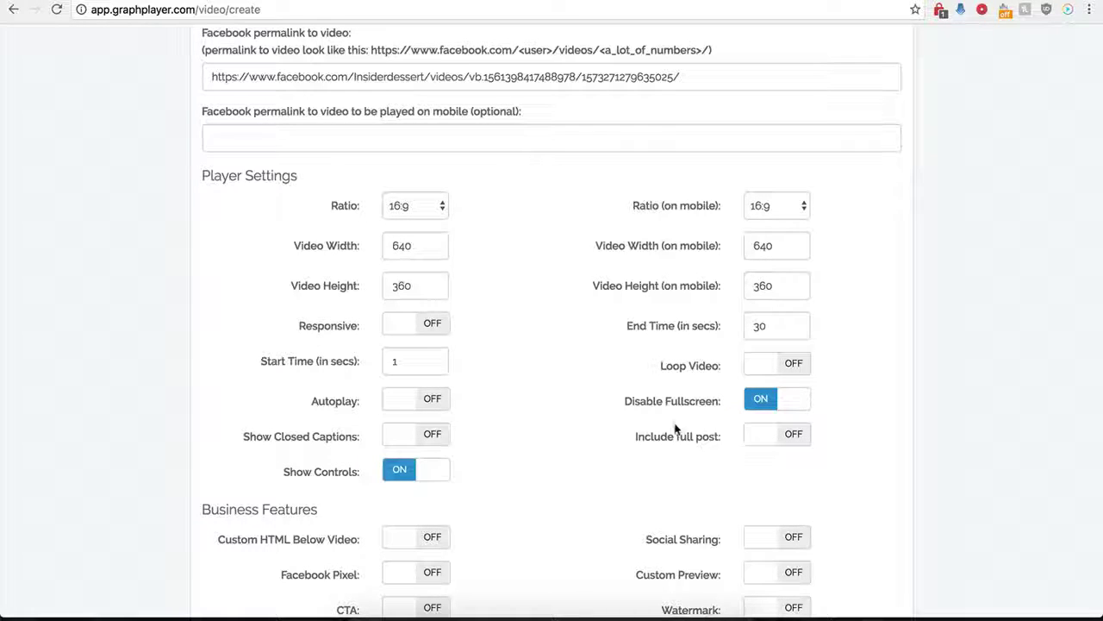
scroll(603, 384, "up", 1)
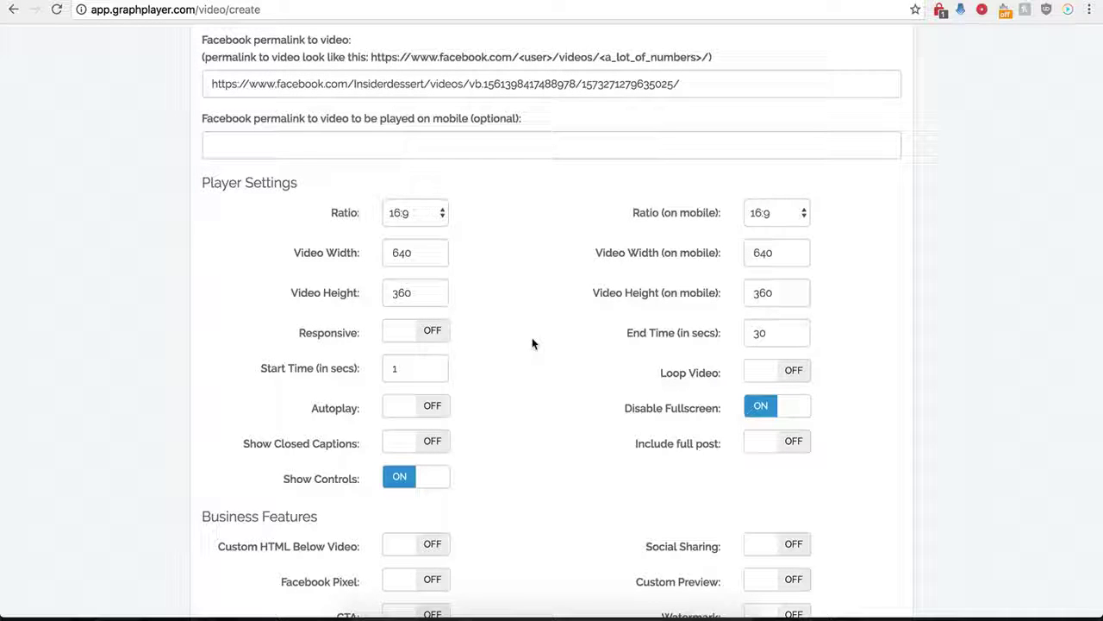
left_click(784, 452)
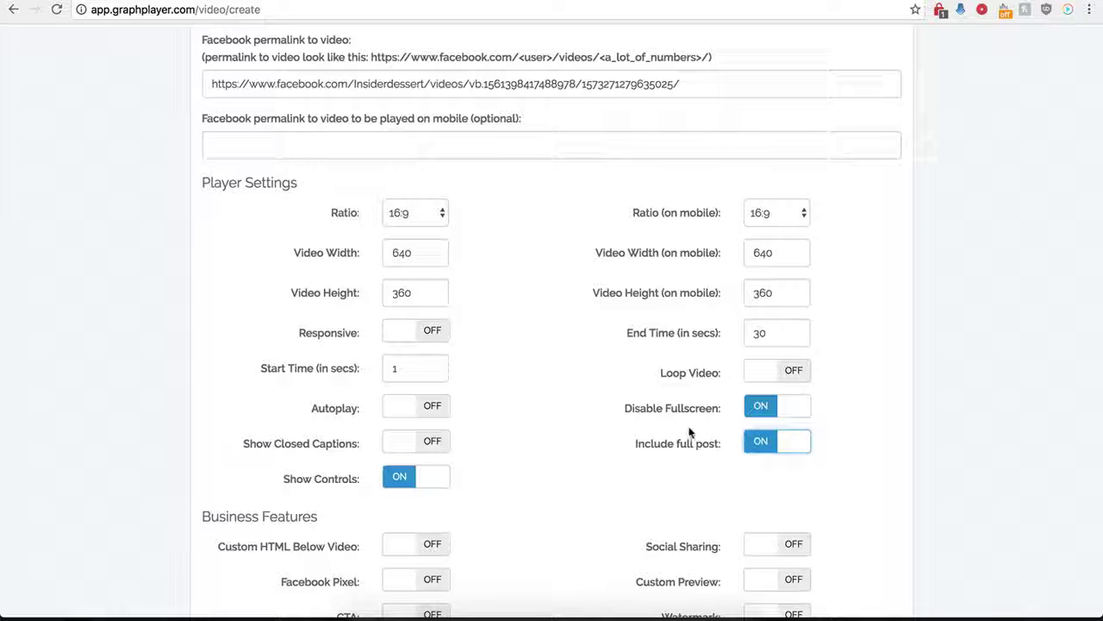
left_click(757, 450)
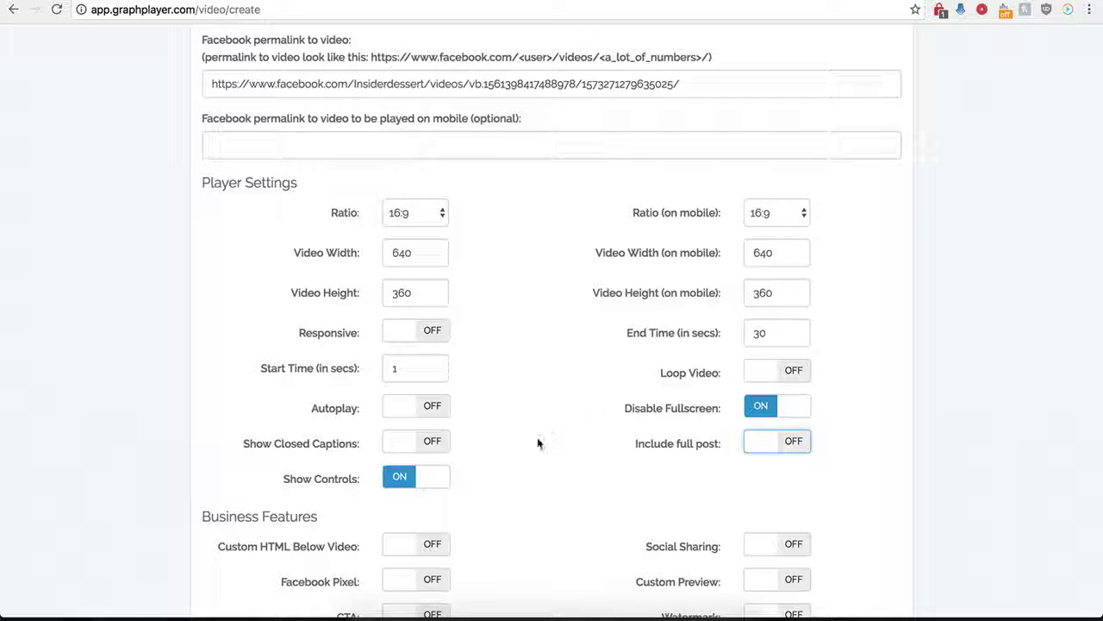
Step: Save the new player and copy its secure embed code
scroll(537, 441, "down", 3)
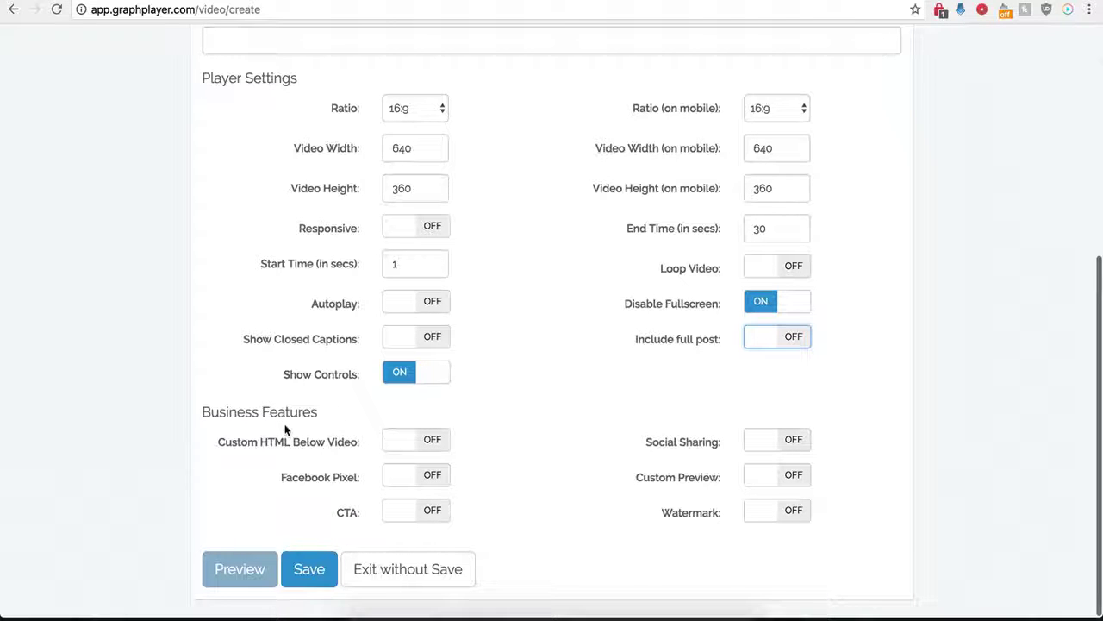
left_click(309, 569)
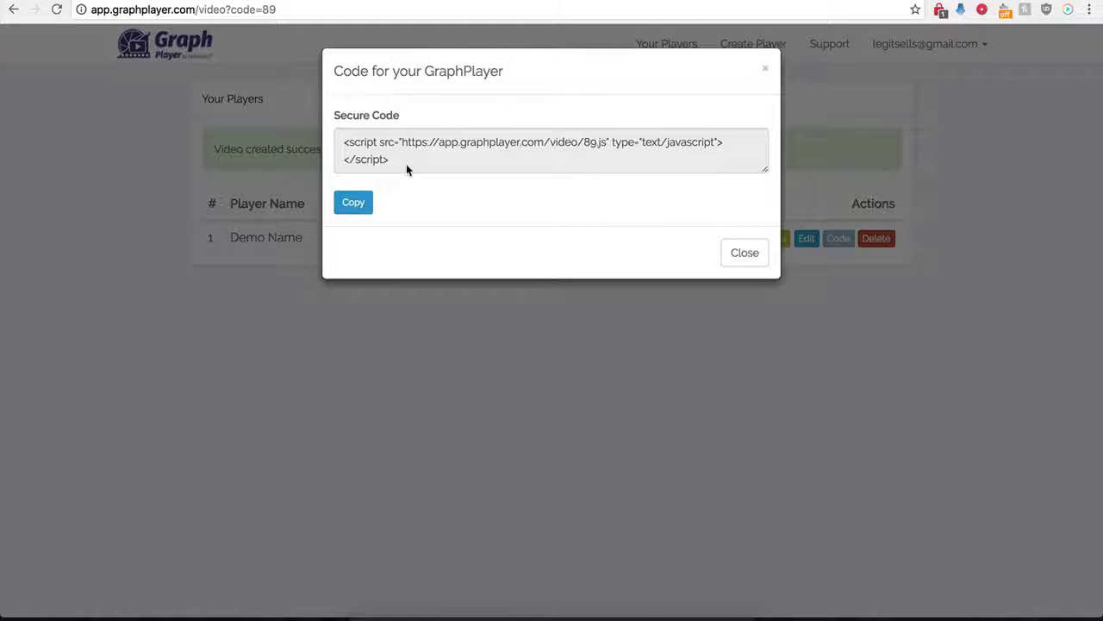
left_click_drag(405, 161, 338, 144)
key("ctrl+c")
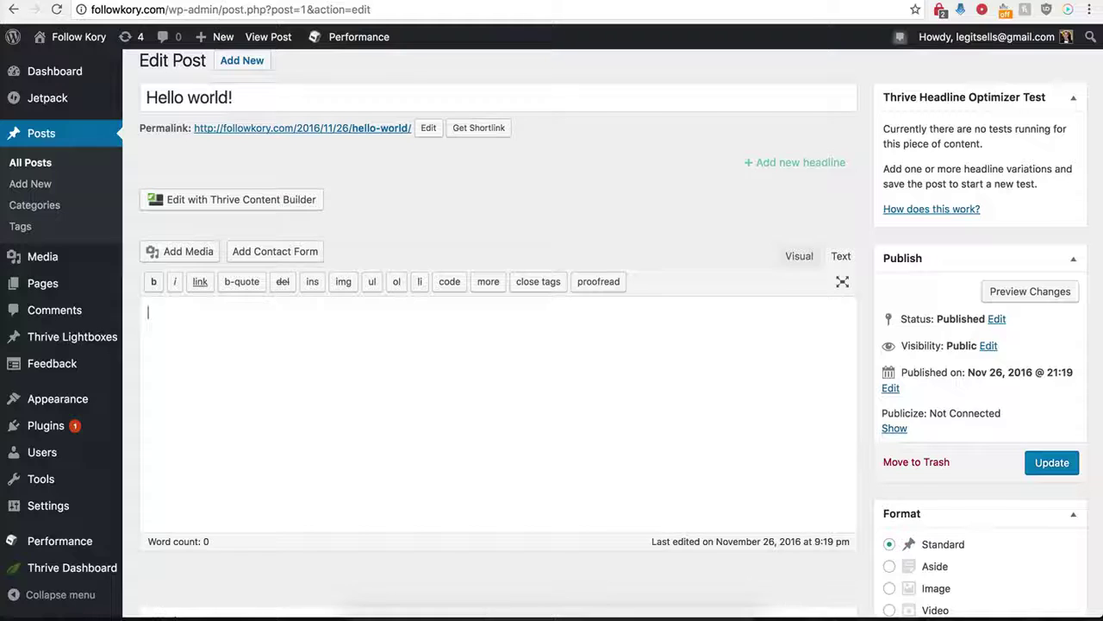
Step: Switch to the WordPress post Hello world!, paste the player's embed script into its text content, and update the post
left_click(281, 372)
key("ctrl+v")
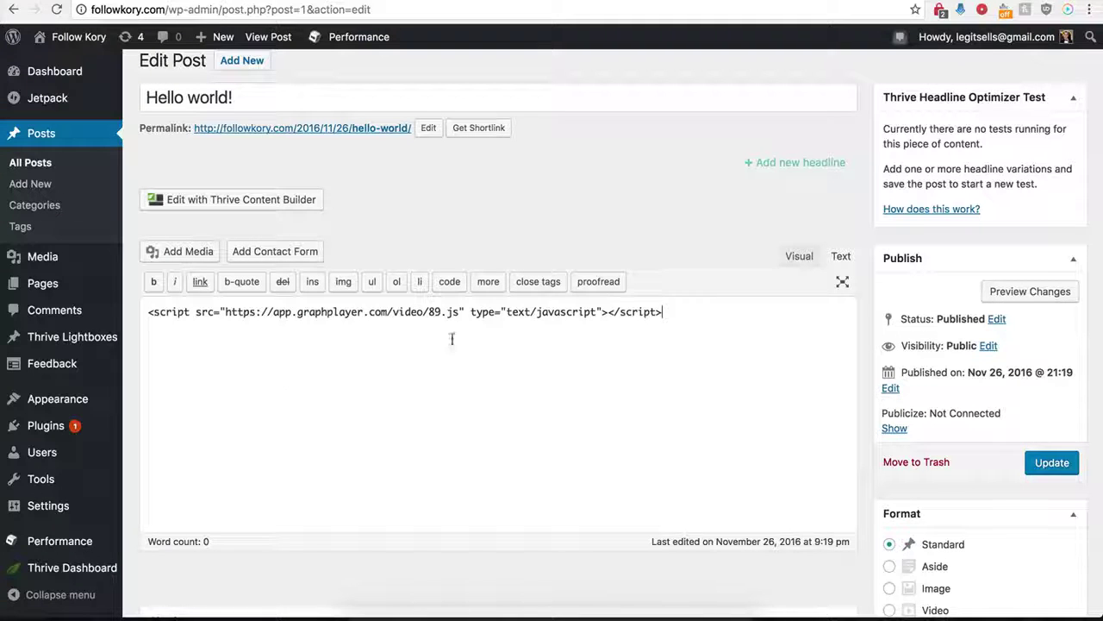
left_click(1055, 465)
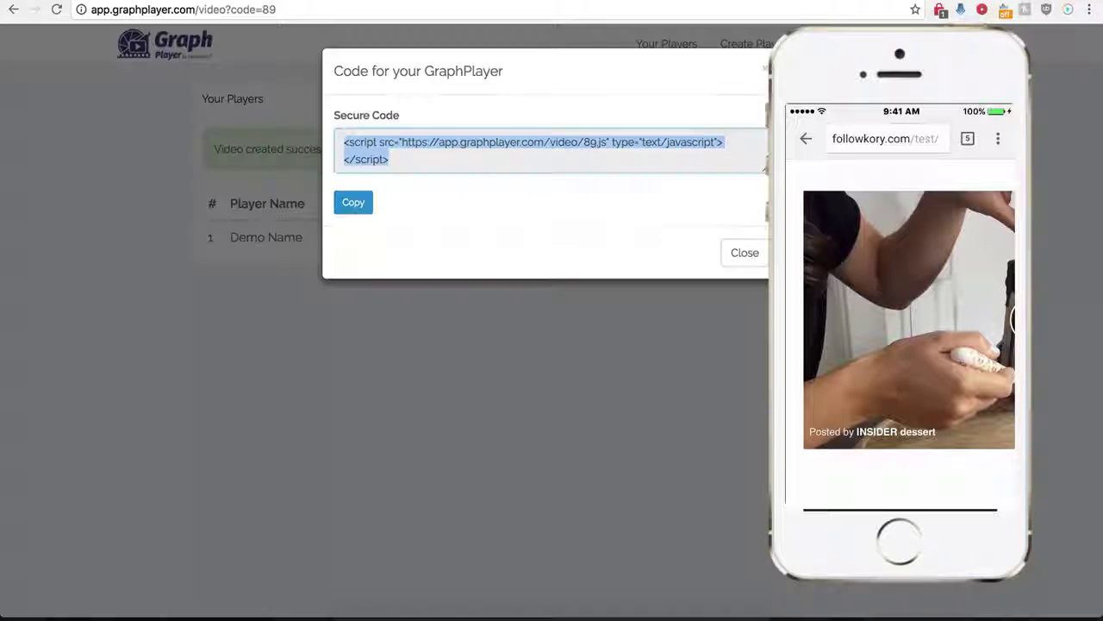
Step: Return to Graph Player, open the Demo Name player for editing, and enable showing a GIF instead of the video on mobile
left_click(740, 259)
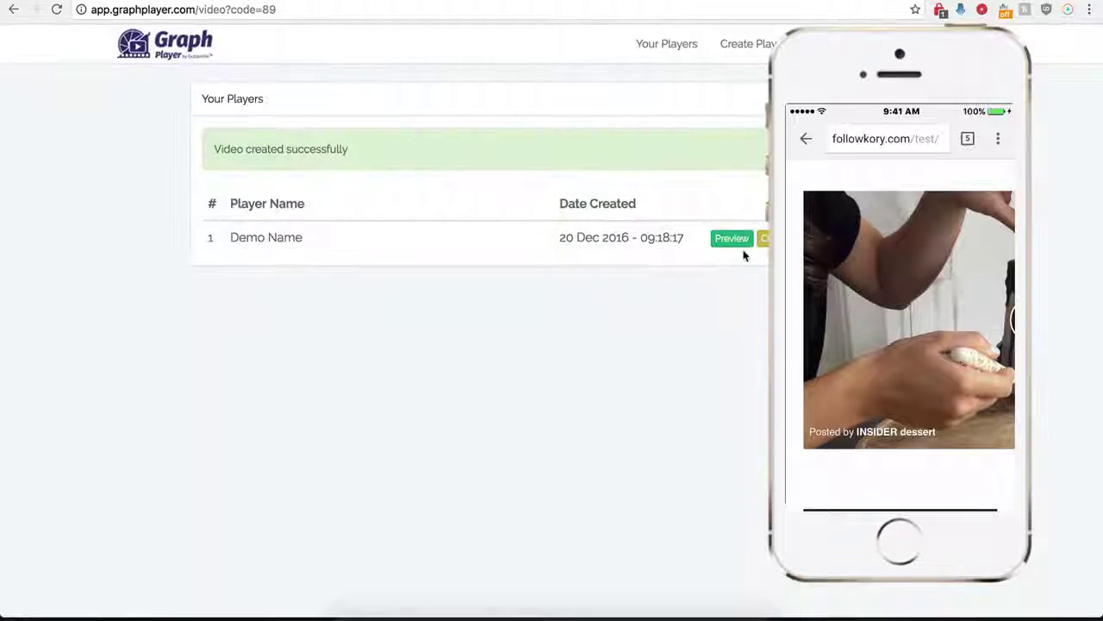
left_click(797, 238)
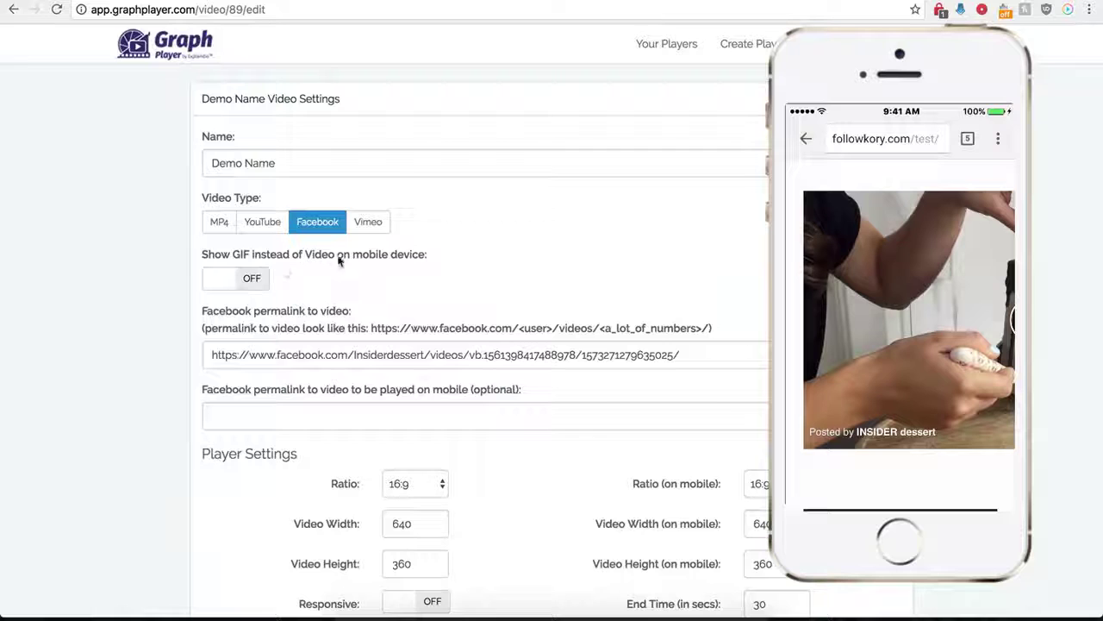
left_click(253, 279)
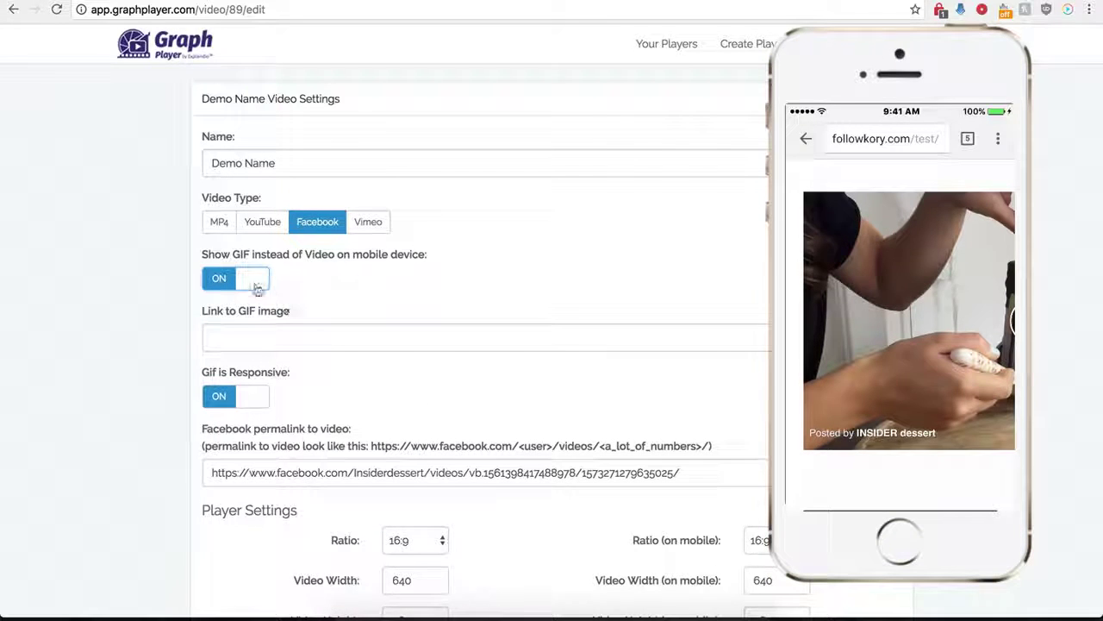
Step: Switch to the cake GIF's page on GIPHY and copy the GIF's link
left_click(258, 336)
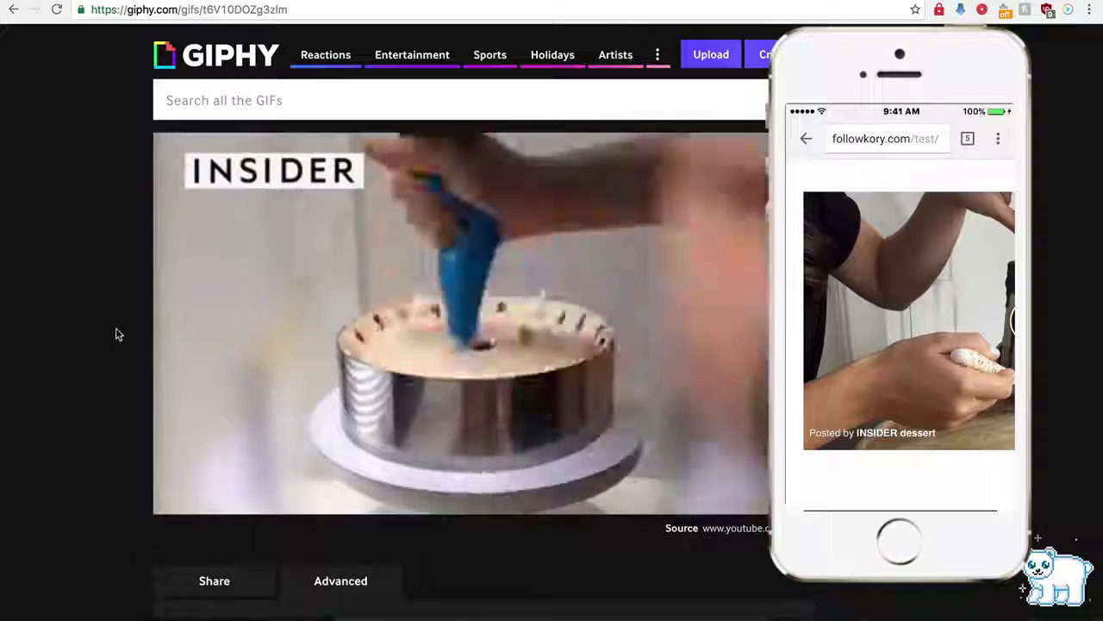
scroll(115, 353, "down", 2)
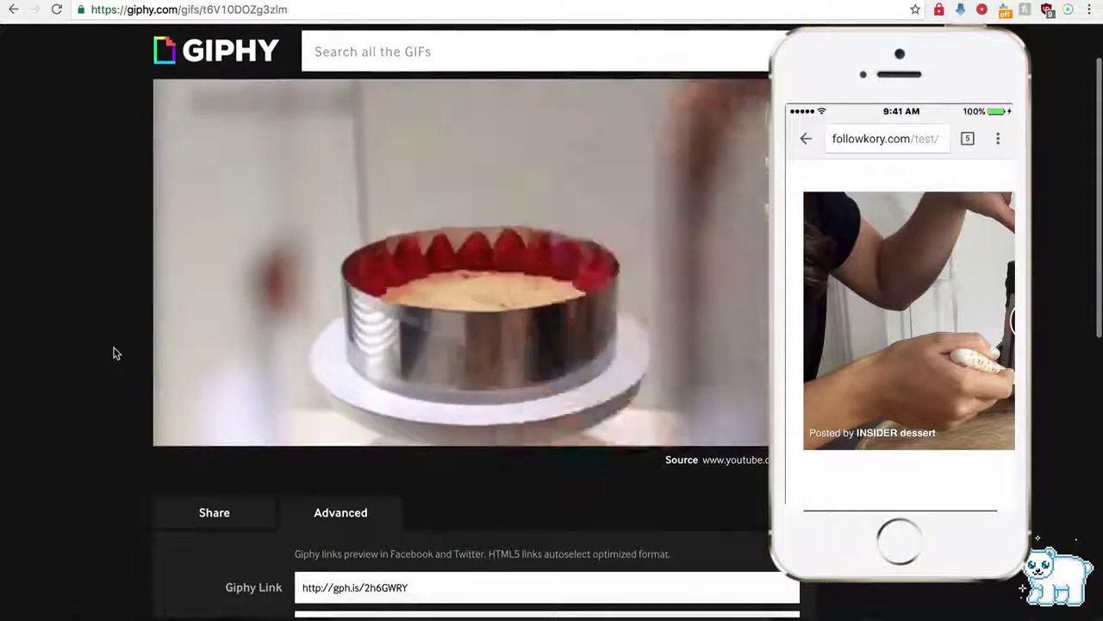
scroll(258, 366, "down", 3)
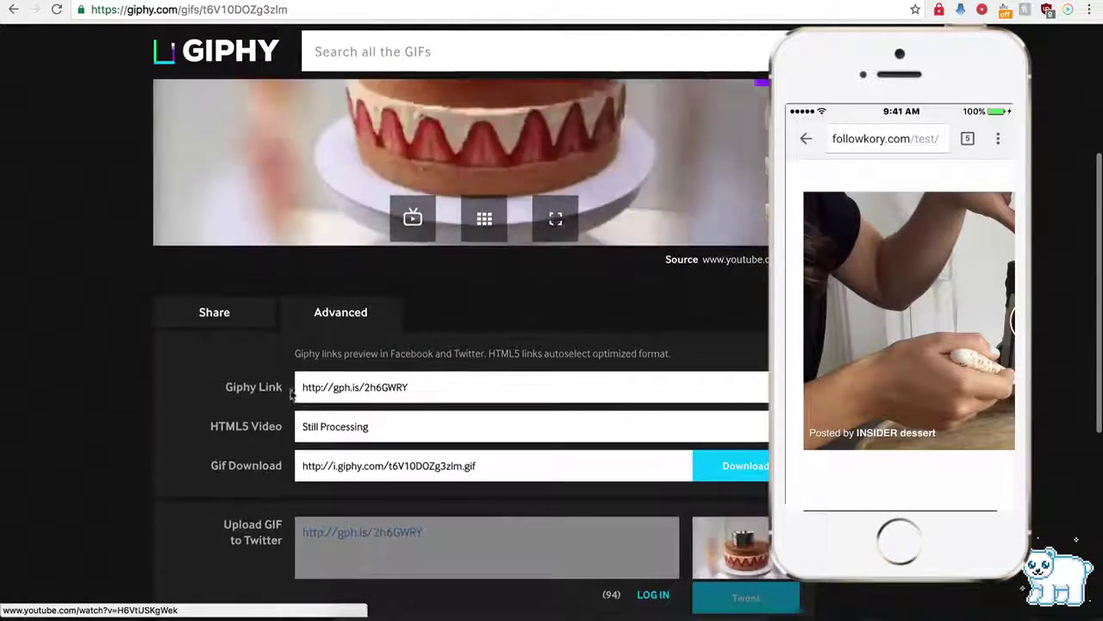
left_click(336, 388)
key("ctrl+c")
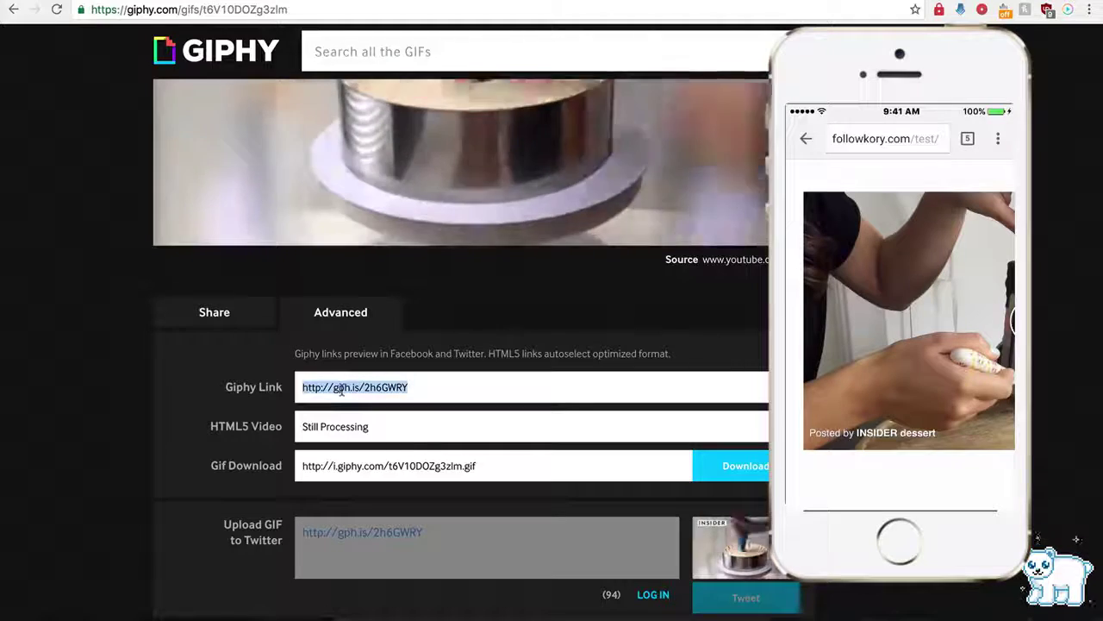
Step: Return to Graph Player, paste the GIPHY link as the Demo Name player's GIF image, and save the player
key("ctrl+Tab")
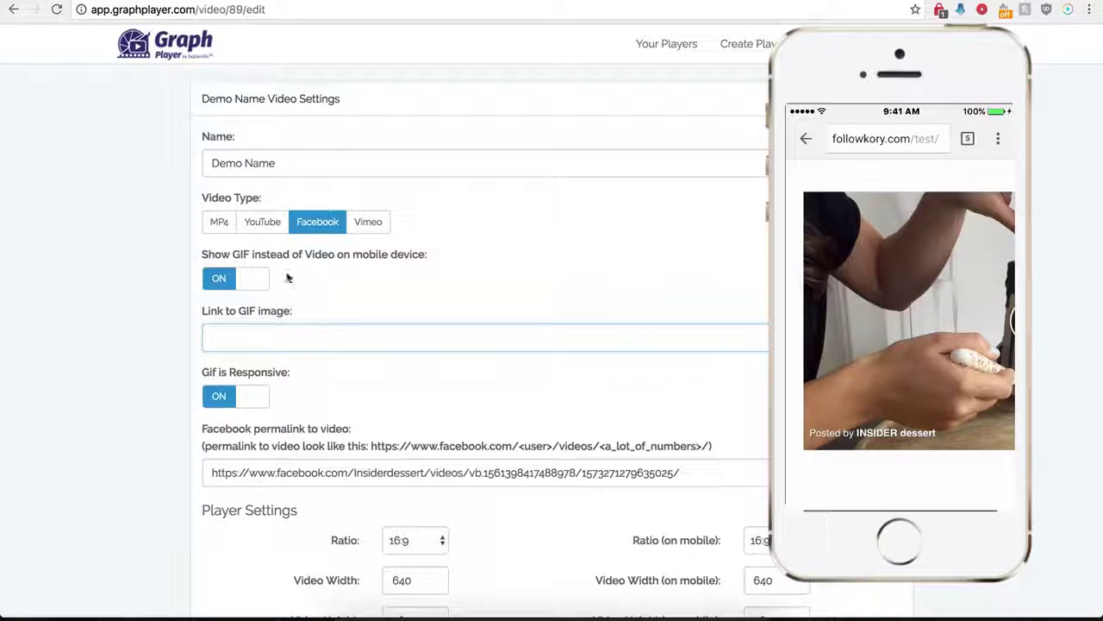
left_click(241, 336)
key("ctrl+v")
scroll(164, 422, "down", 7)
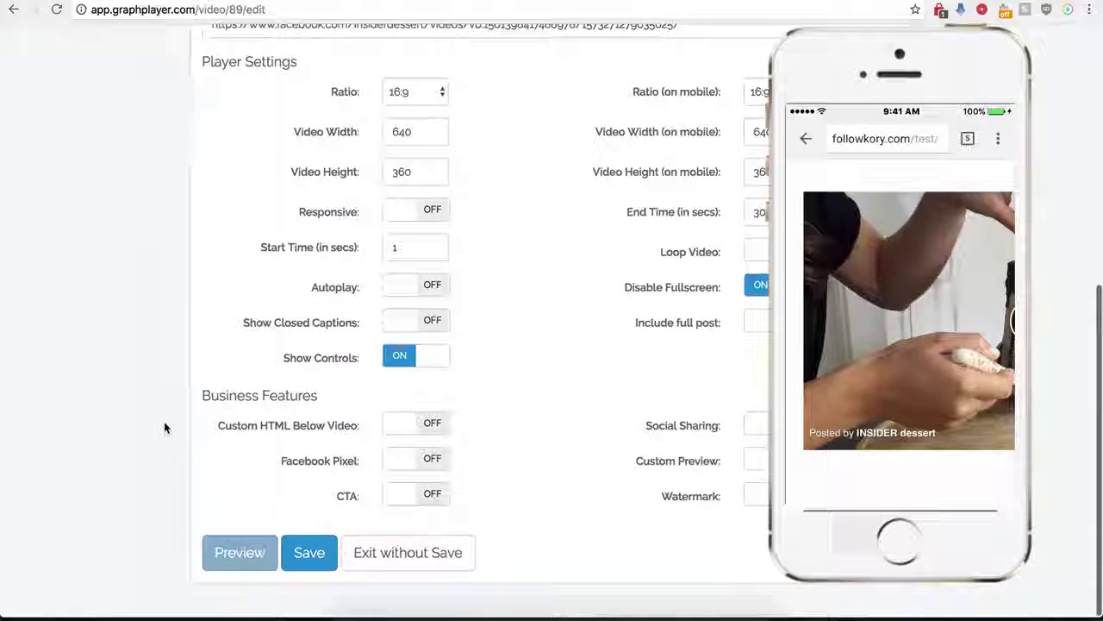
left_click(308, 565)
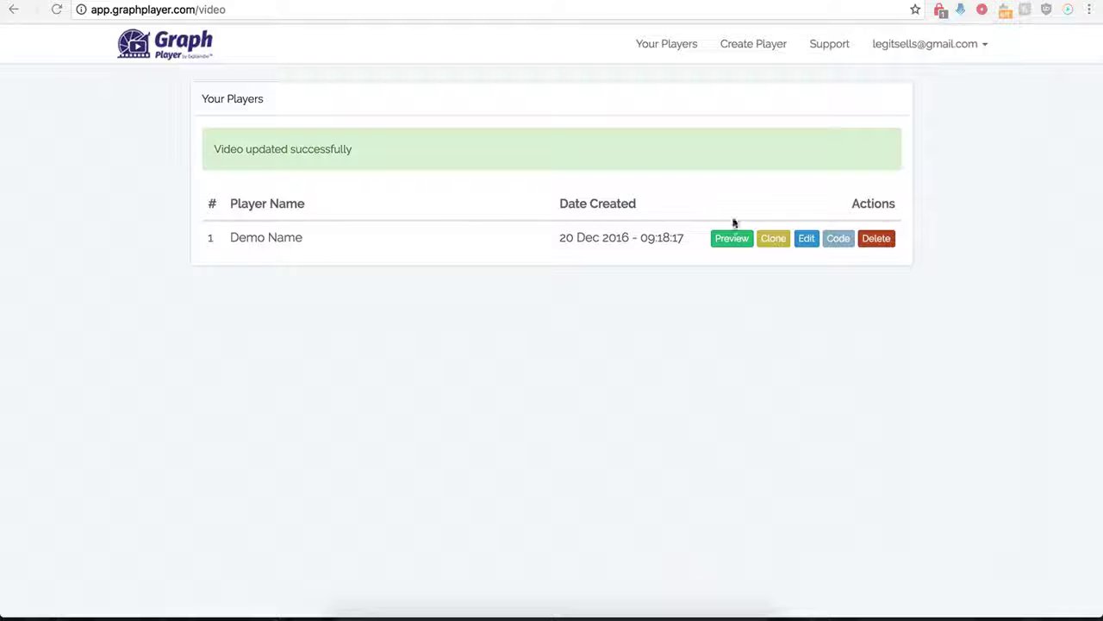
Step: Reopen the Demo Name player for editing, turn on Include full post, and save the player
left_click(806, 239)
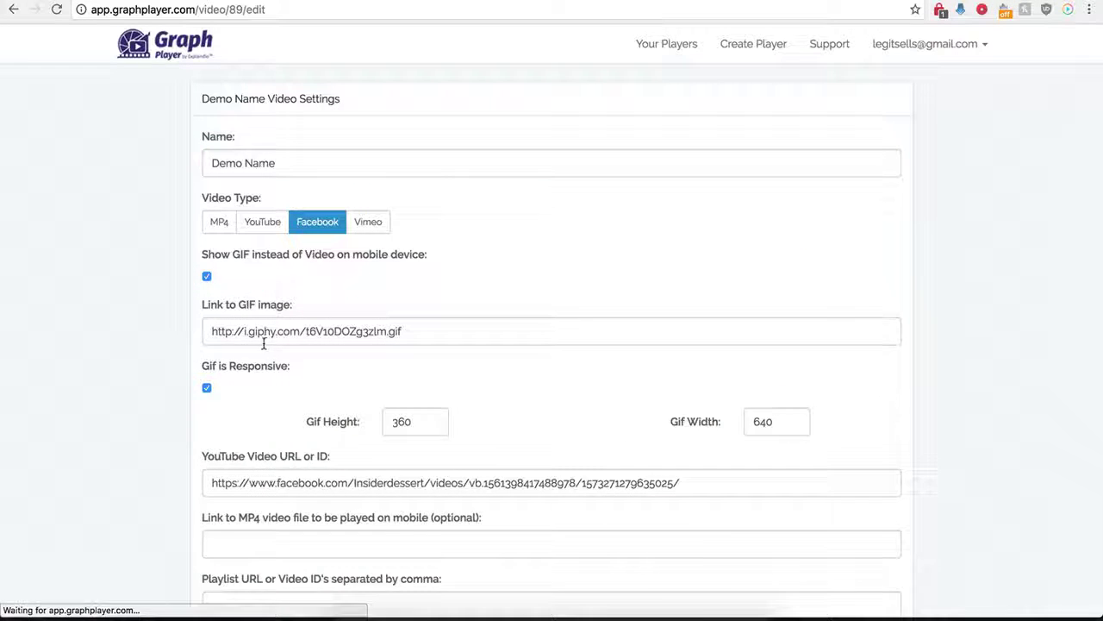
scroll(182, 418, "down", 4)
scroll(182, 418, "down", 5)
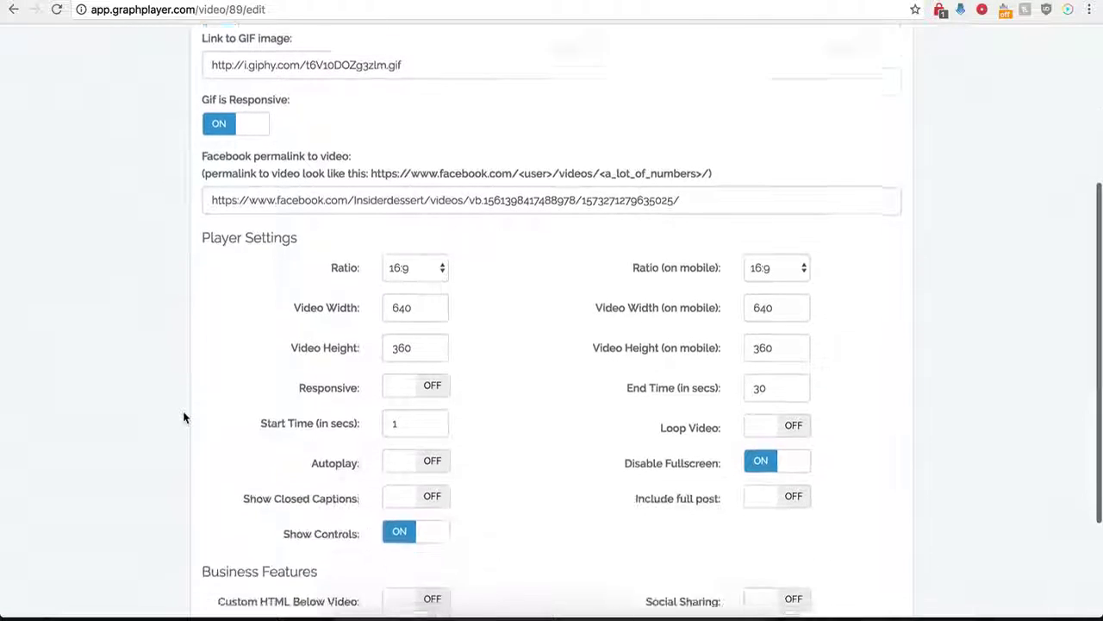
scroll(183, 418, "down", 1)
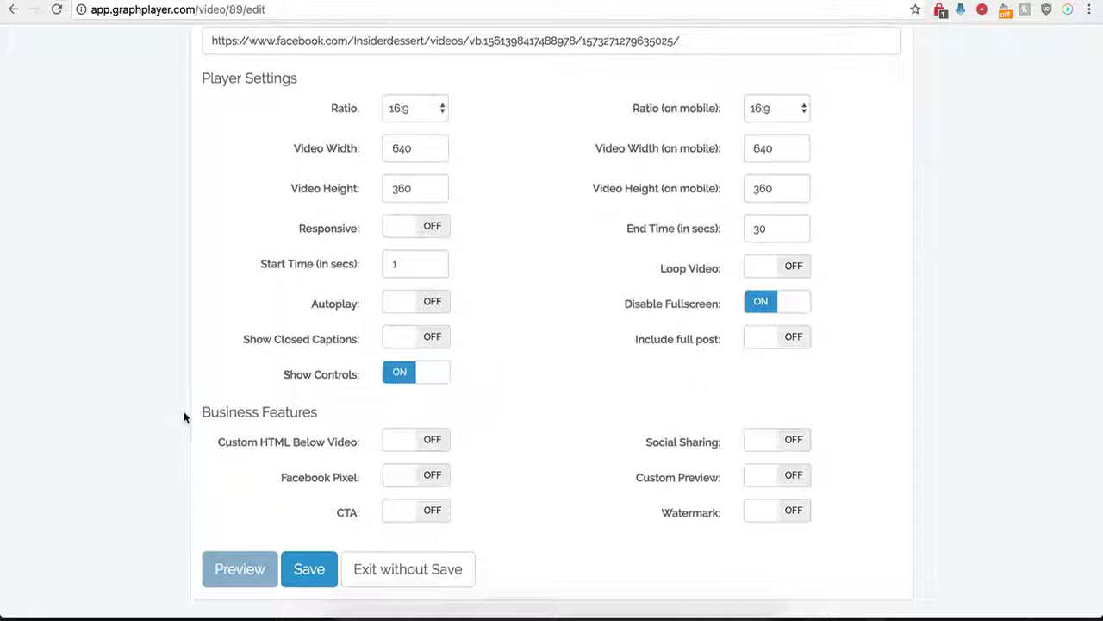
left_click(794, 342)
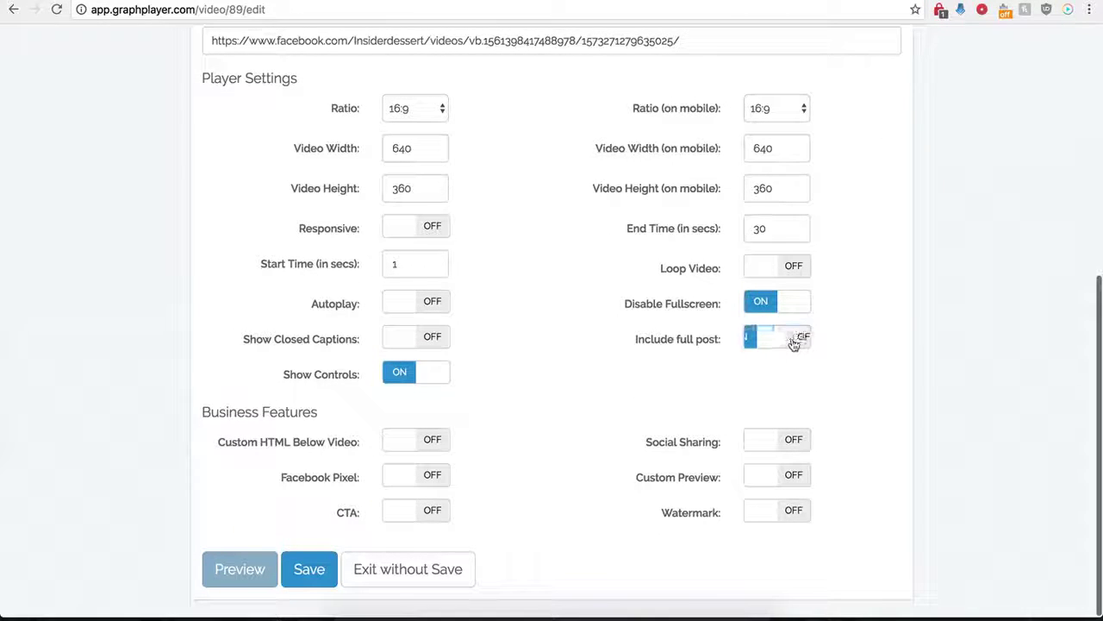
left_click(303, 571)
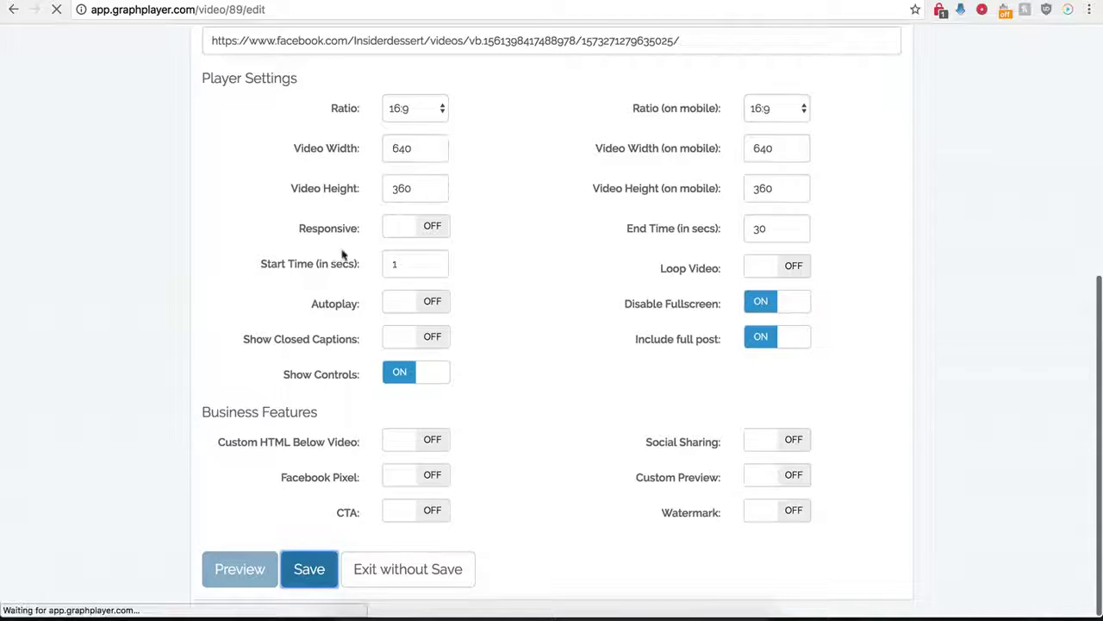
Step: Switch to the WordPress Test page, reload it, and check the caption and comments of the embedded Facebook post
left_click(477, 1)
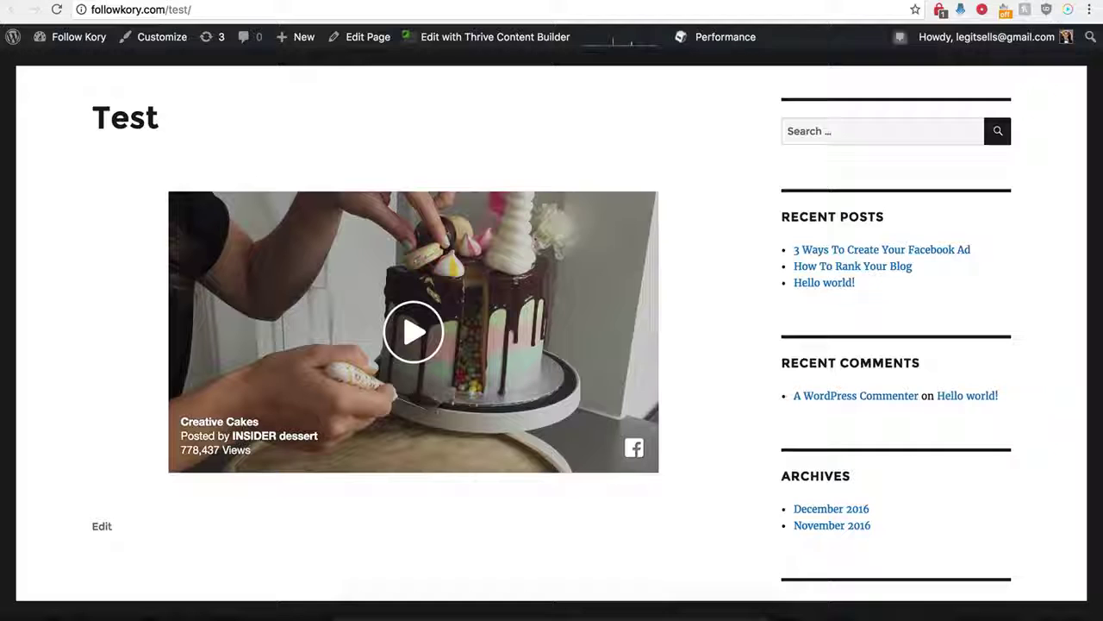
left_click(57, 10)
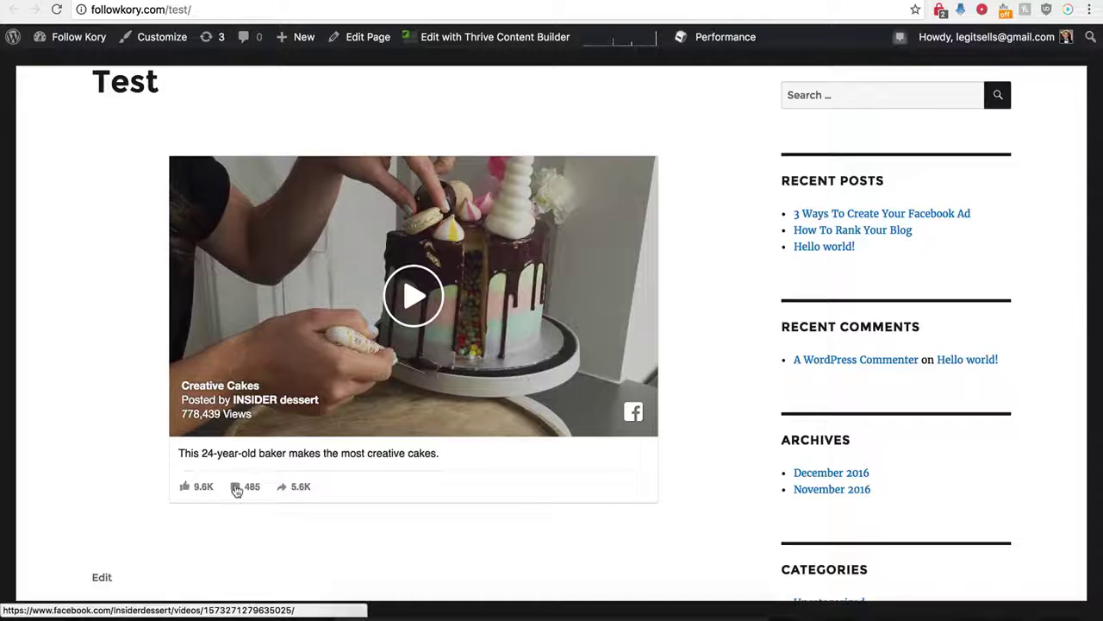
left_click(236, 490)
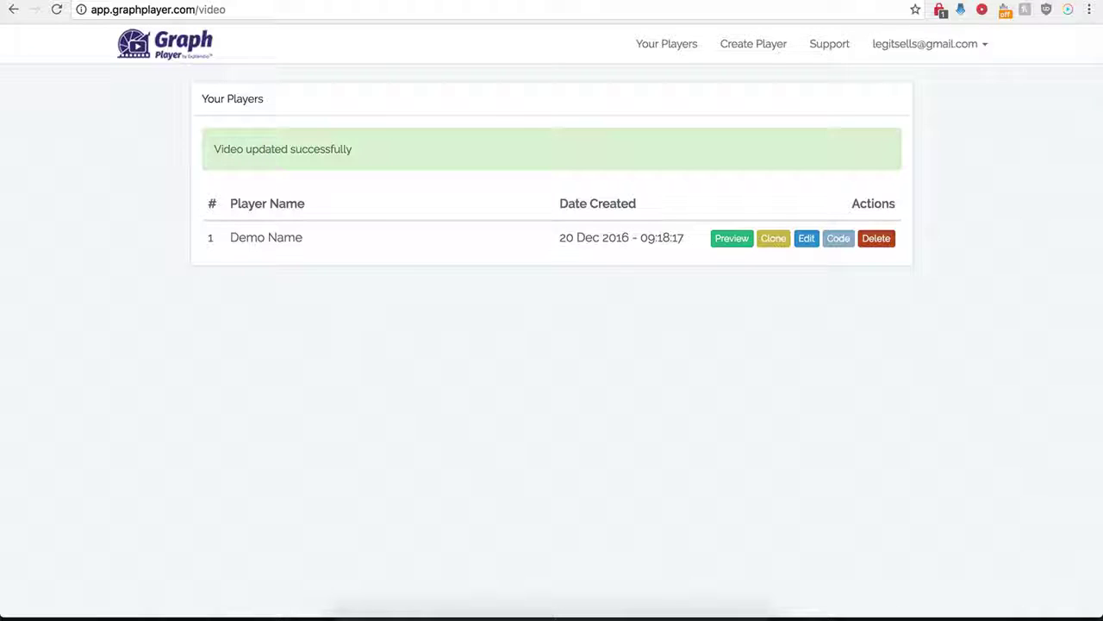
Step: Return to Graph Player, open the Demo Name player for editing, and turn on Custom HTML Below Video
left_click(806, 244)
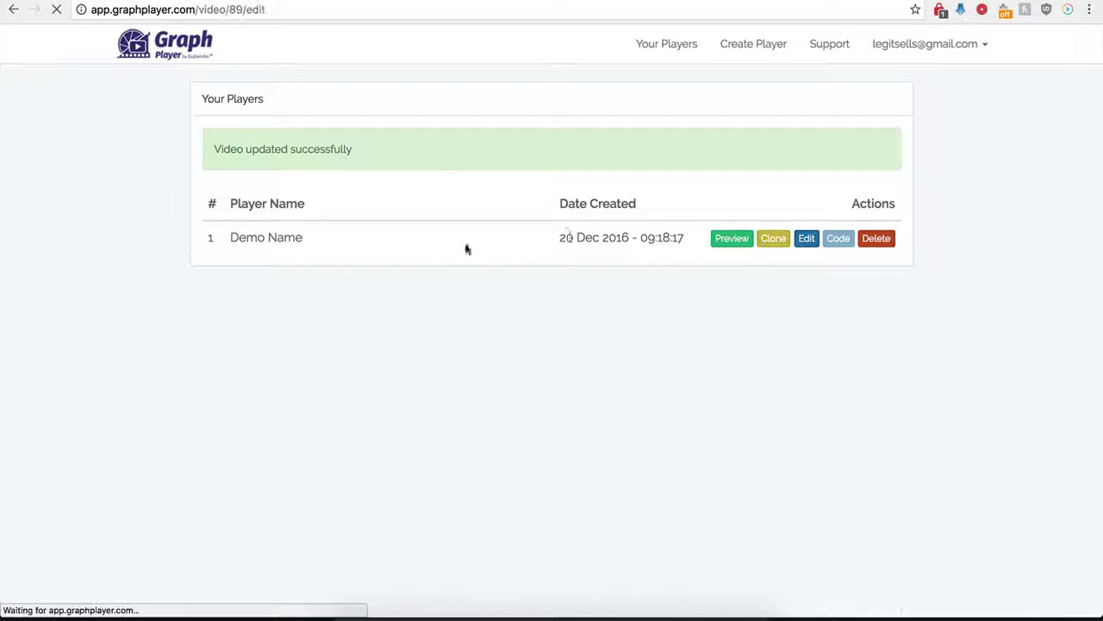
scroll(238, 426, "down", 5)
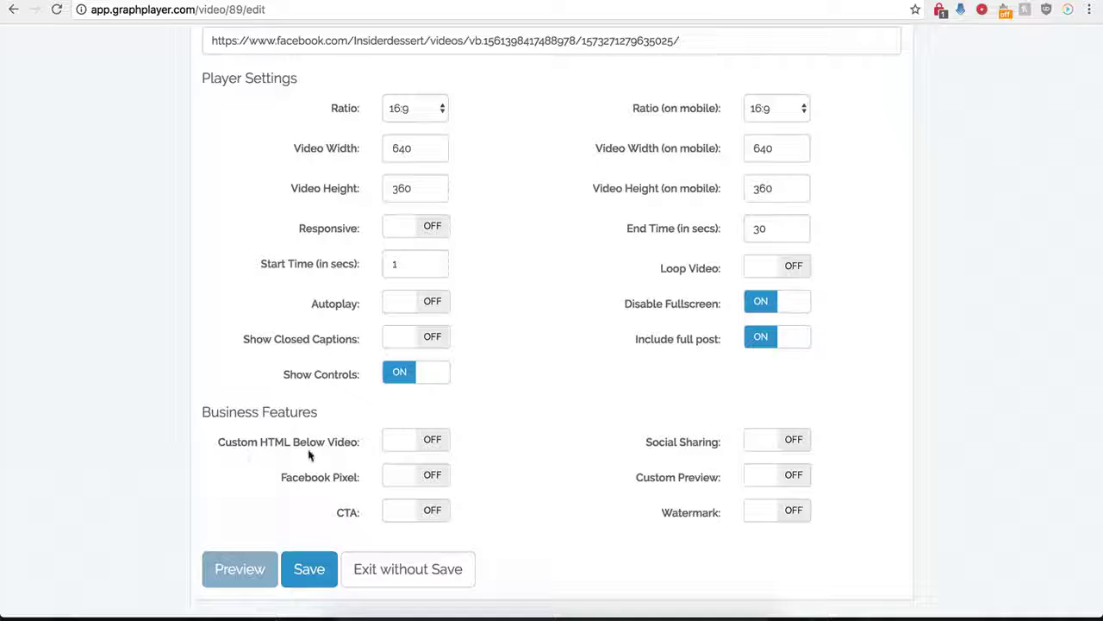
left_click(432, 439)
scroll(468, 477, "down", 3)
left_click(406, 338)
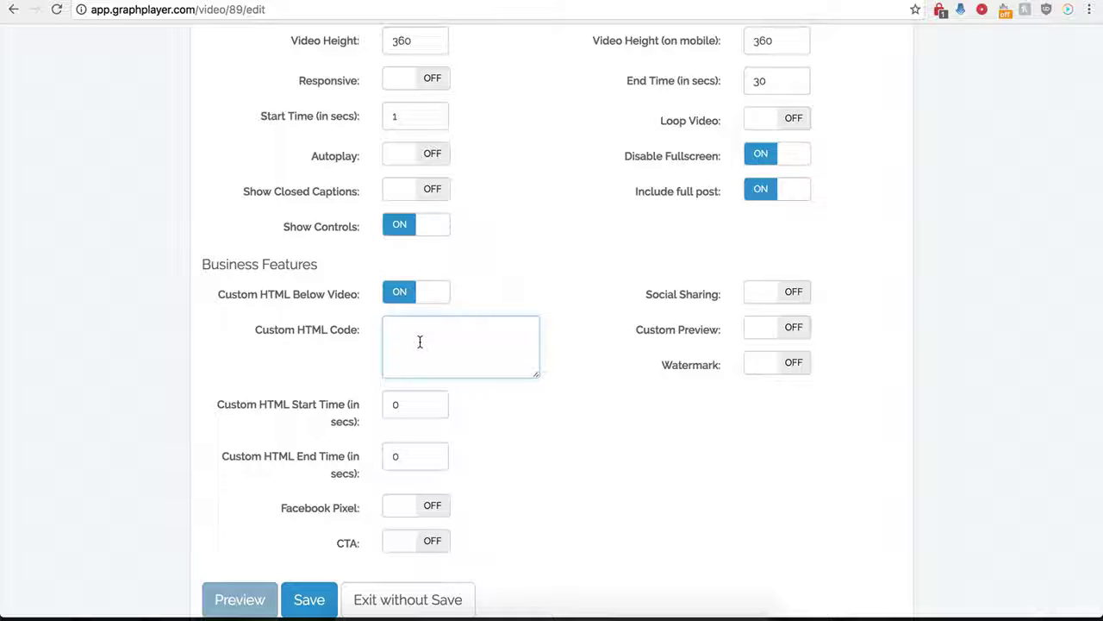
Step: Set the custom HTML start time to 120 seconds
left_click(408, 409)
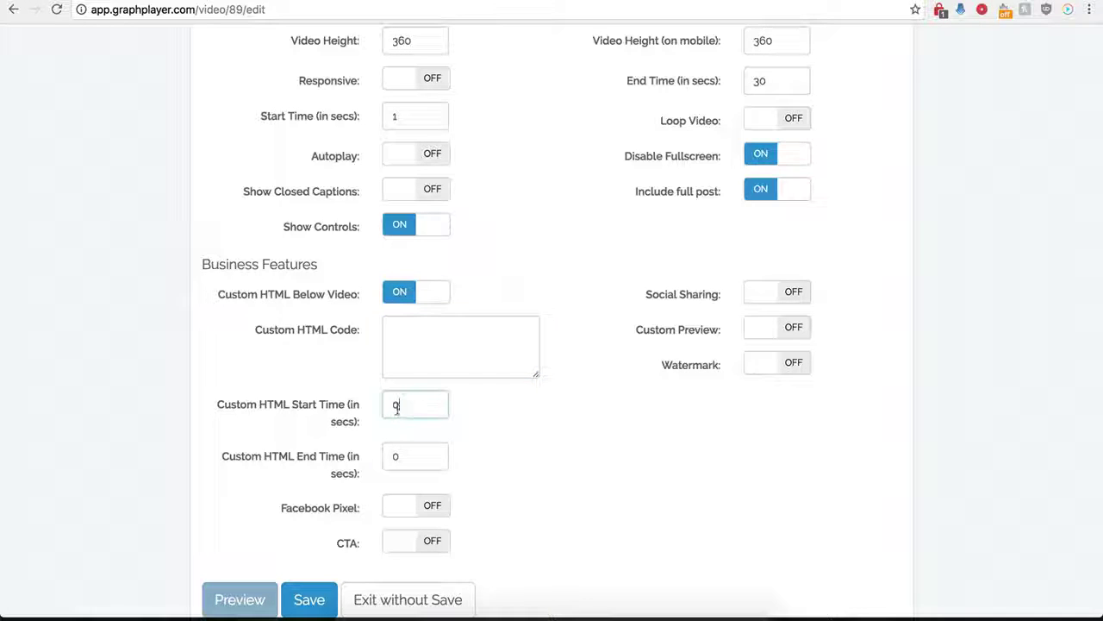
double_click(398, 405)
double_click(396, 456)
left_click(428, 342)
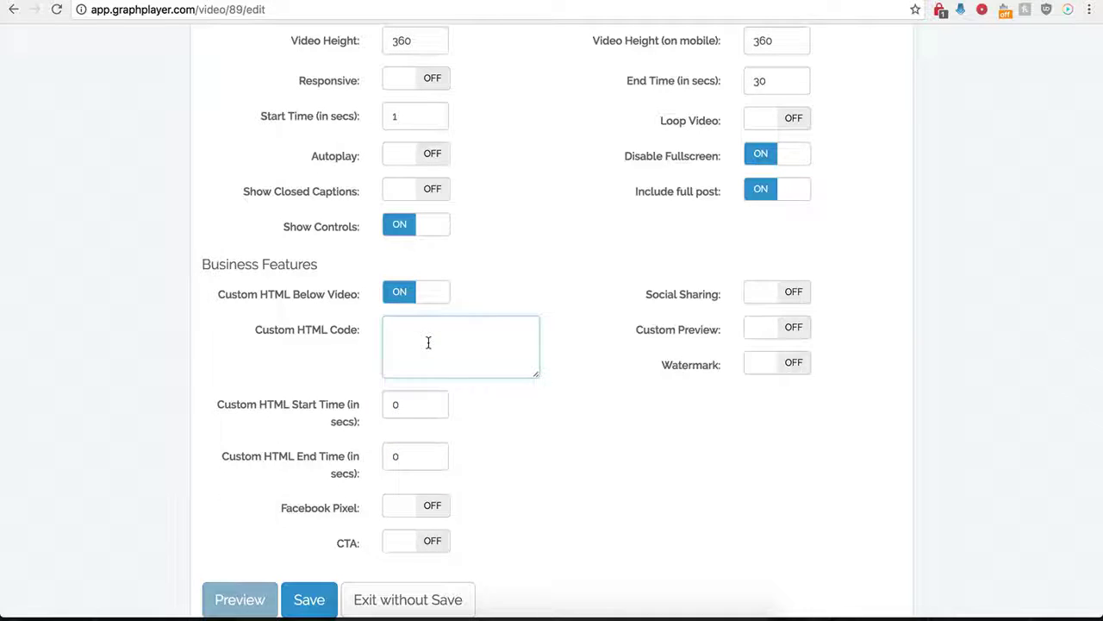
scroll(431, 341, "up", 4)
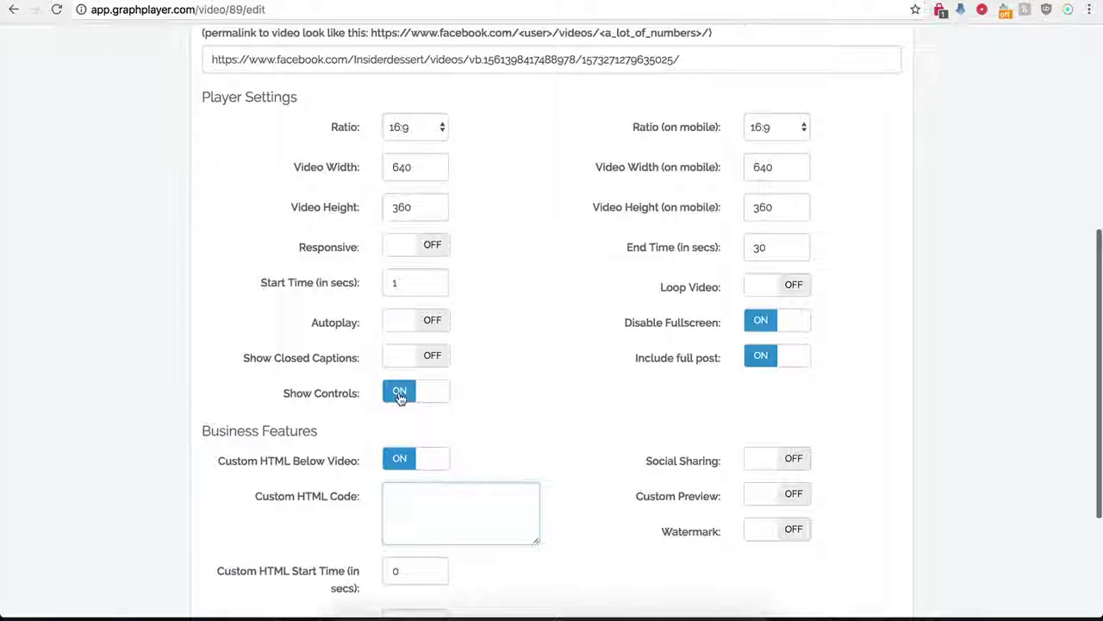
scroll(399, 392, "down", 3)
scroll(414, 386, "down", 2)
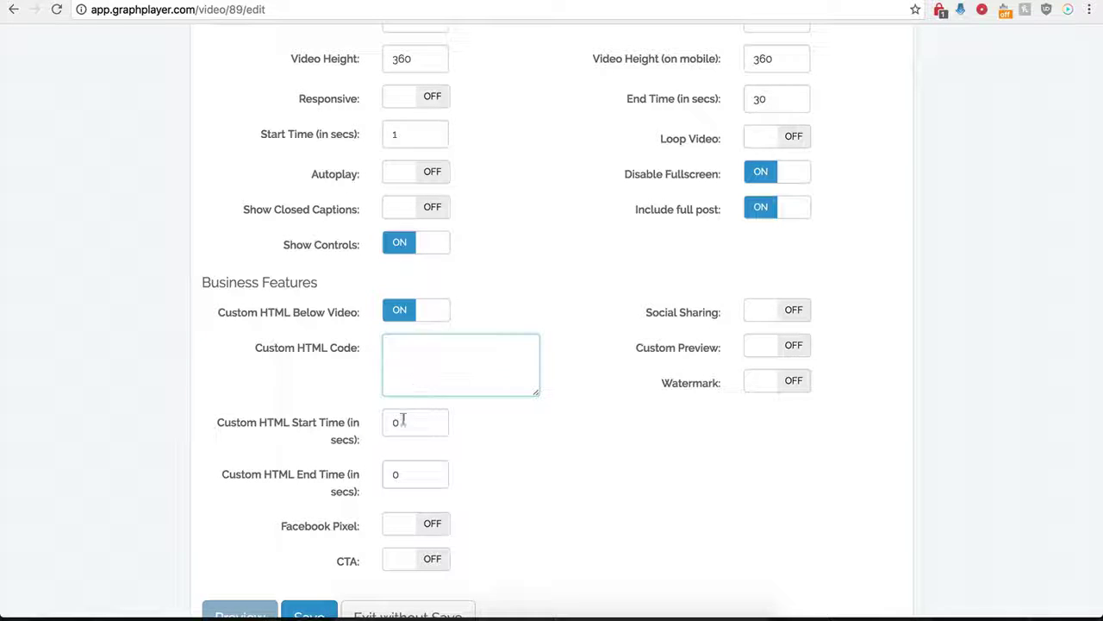
left_click_drag(423, 421, 385, 422)
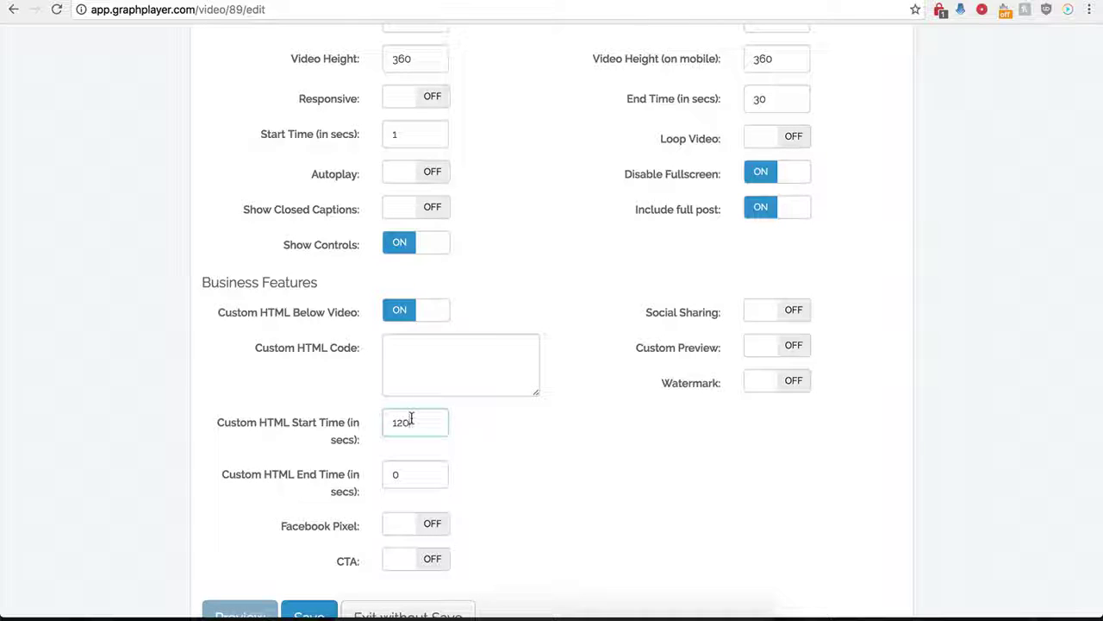
Step: Paste the centered buy-now-button-16.png image code as the custom HTML and enlarge the code box to show it all
left_click(409, 353)
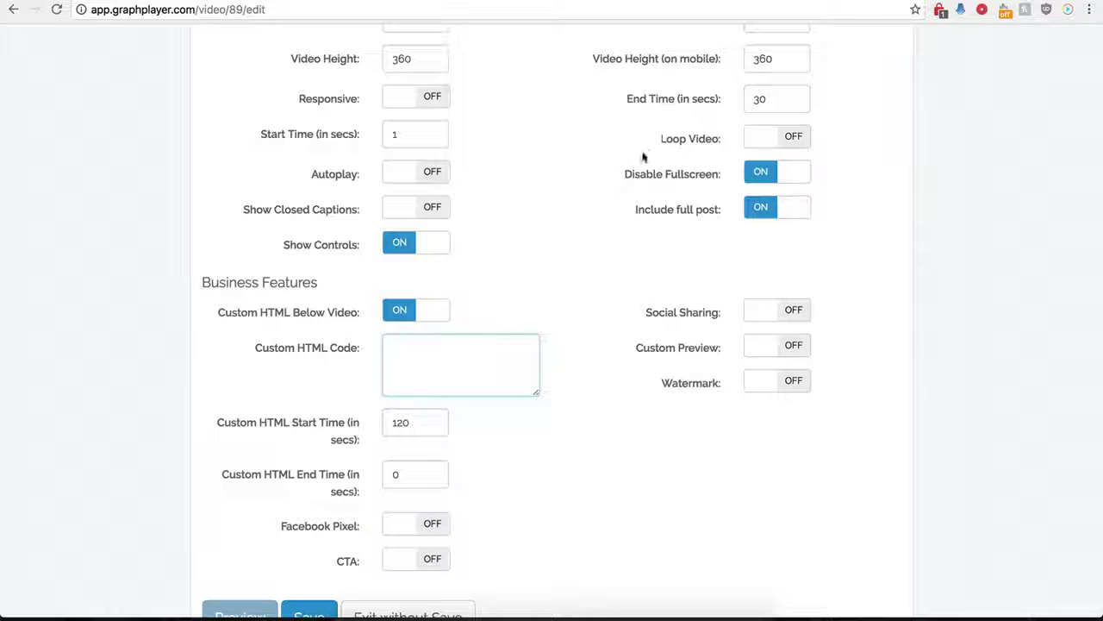
scroll(489, 358, "down", 1)
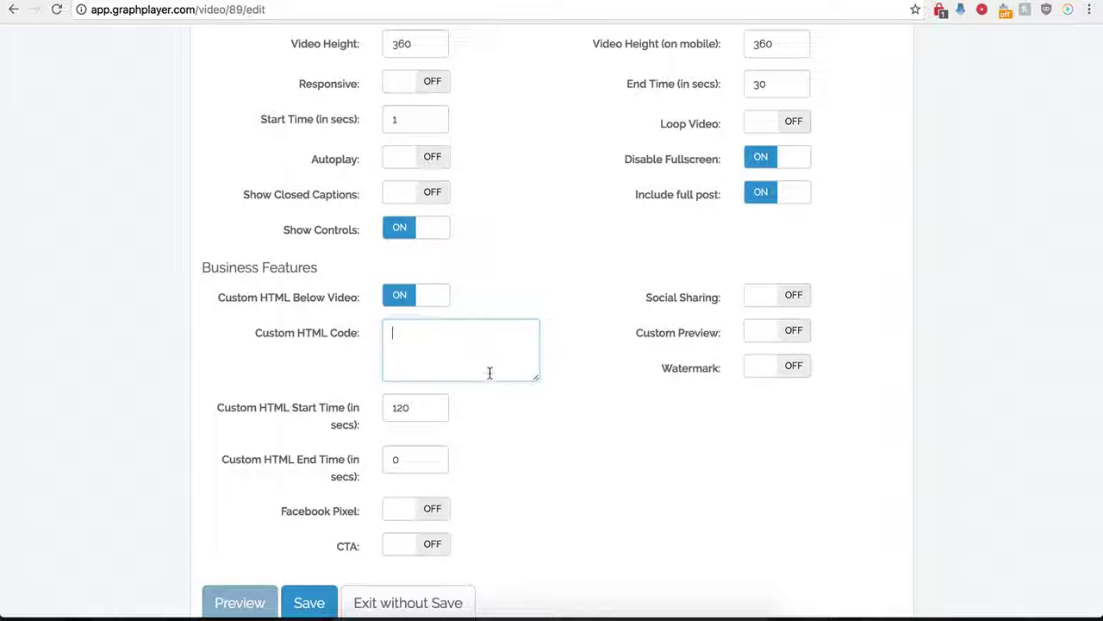
key("ctrl+v")
left_click_drag(535, 381, 573, 431)
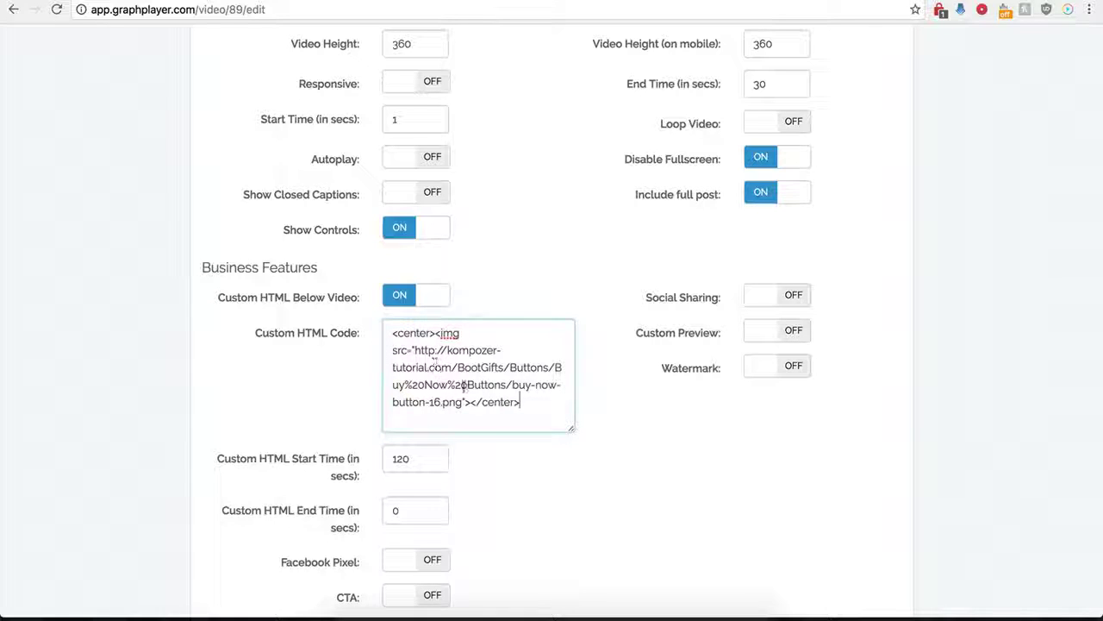
Step: Set the custom HTML start time to 0 seconds and save the player
left_click(419, 449)
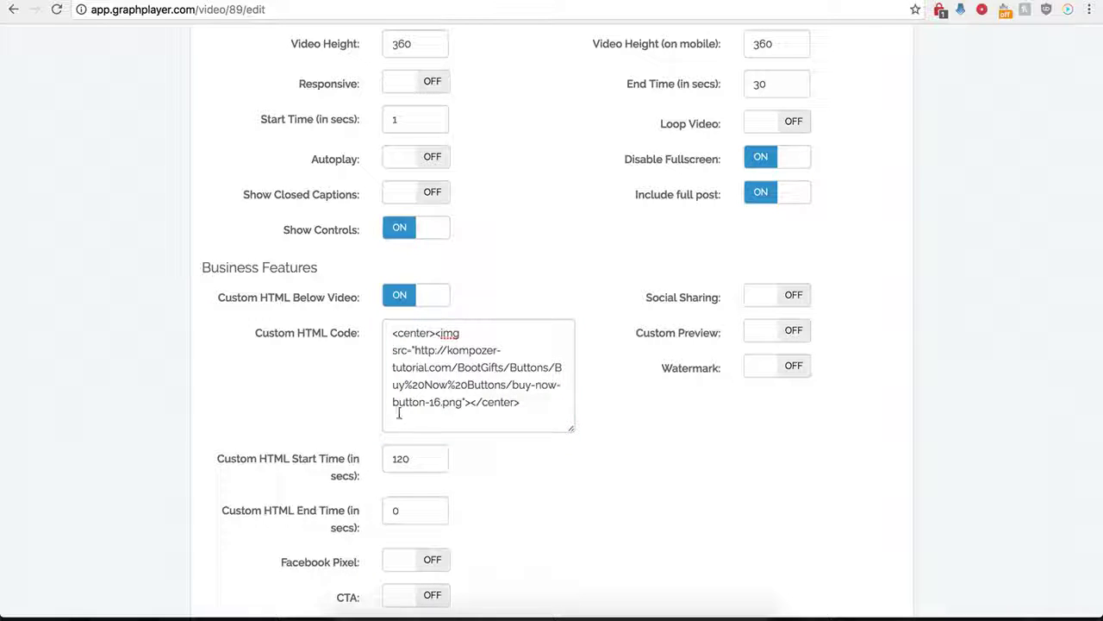
double_click(401, 458)
type("0")
key("Escape")
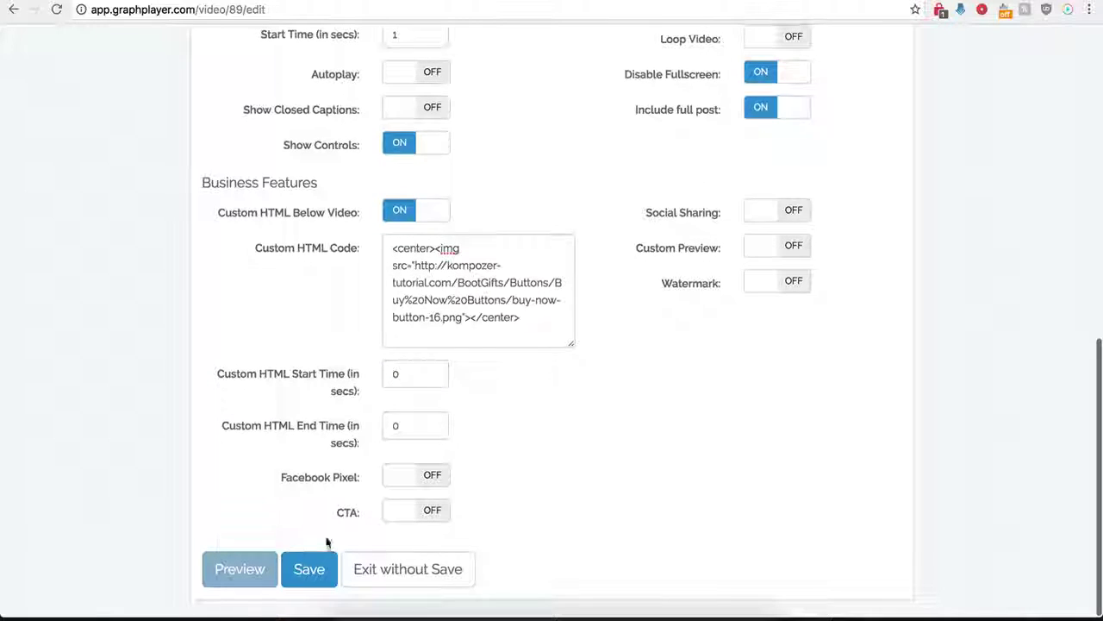
left_click(311, 568)
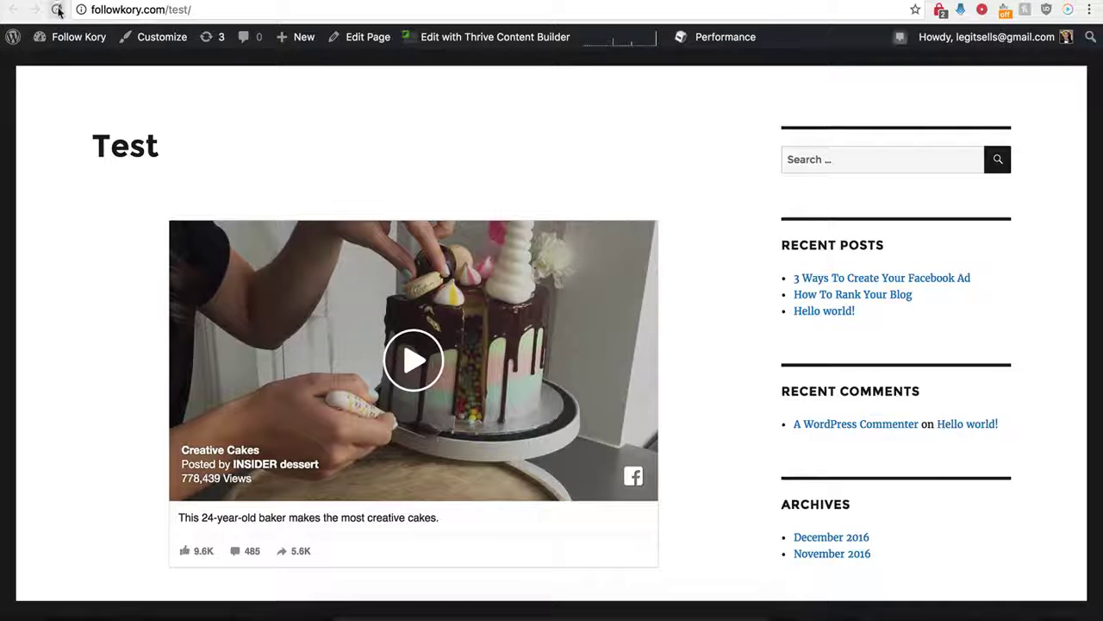
Step: Reload the WordPress Test page and examine the Buy Now button beneath the embedded Facebook post
left_click(57, 10)
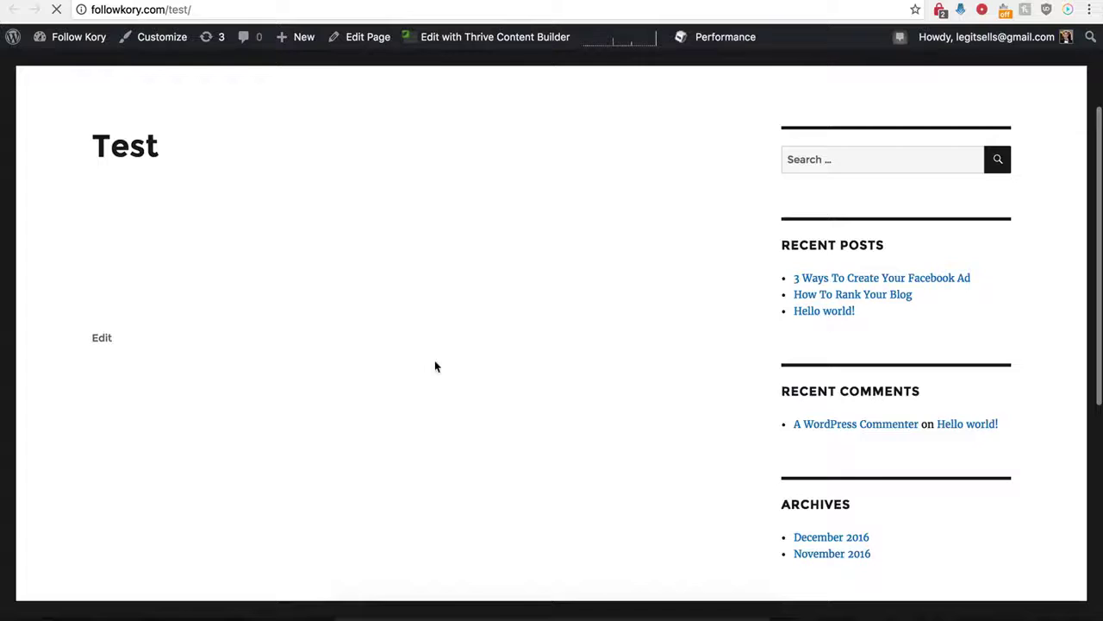
scroll(390, 371, "down", 5)
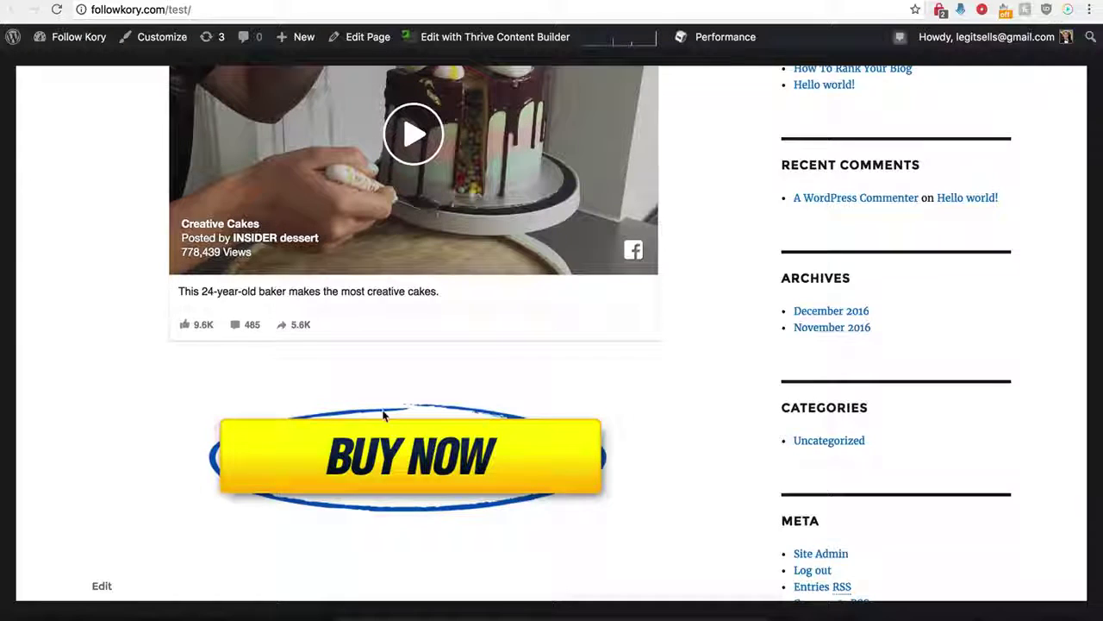
scroll(392, 405, "up", 2)
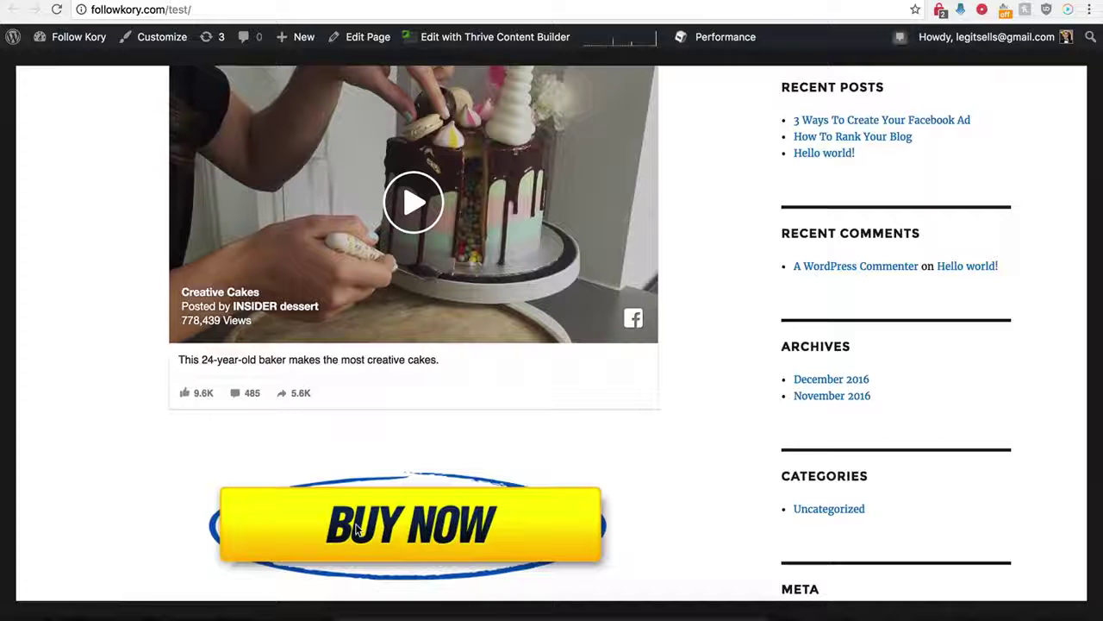
scroll(375, 485, "up", 2)
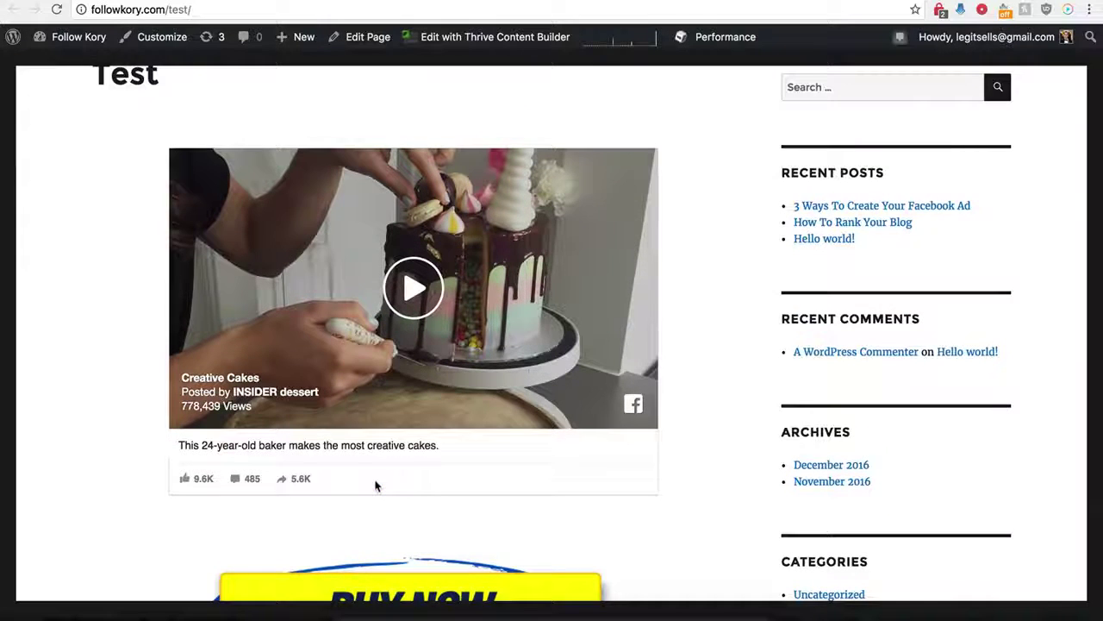
scroll(375, 485, "down", 1)
scroll(375, 485, "up", 2)
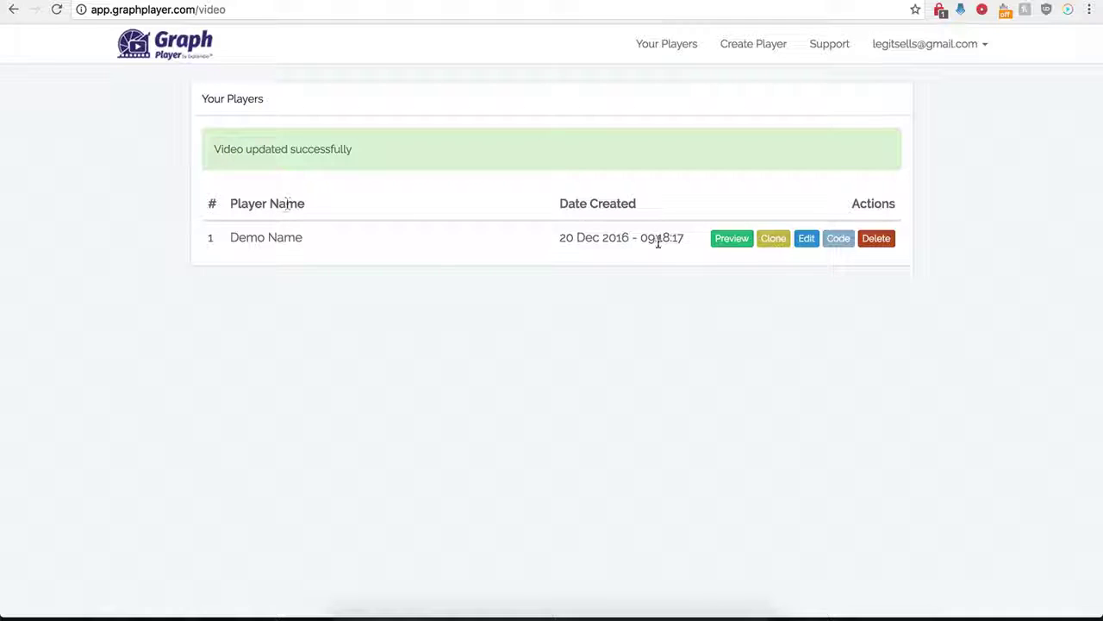
Step: Open the Demo Name player for editing and switch off Custom HTML Below Video
left_click(805, 239)
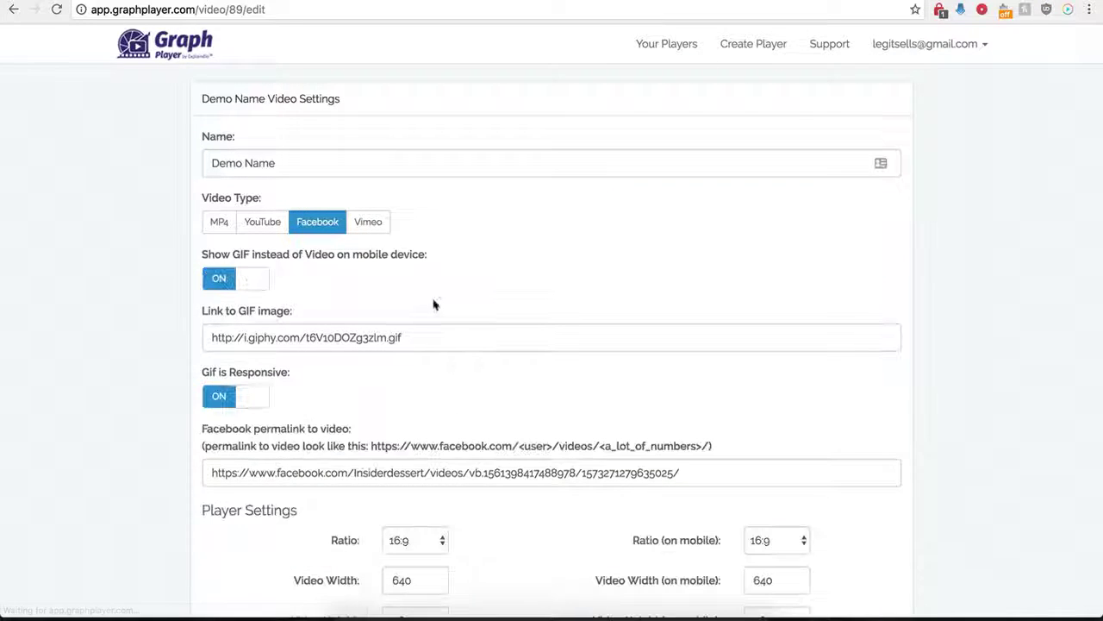
scroll(195, 463, "down", 5)
scroll(194, 469, "down", 3)
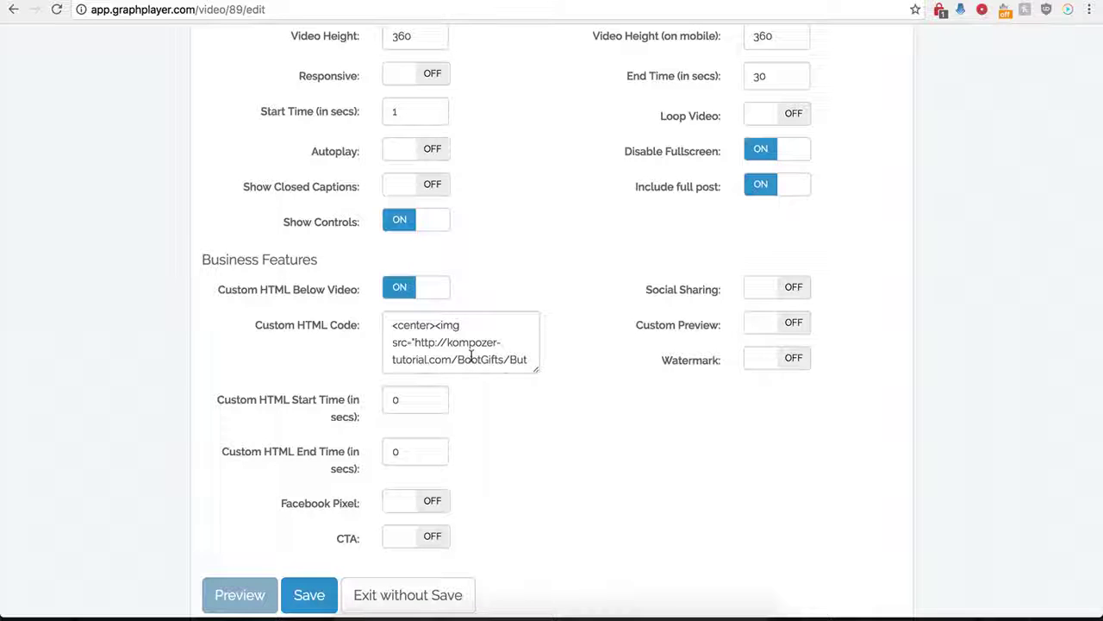
left_click(388, 288)
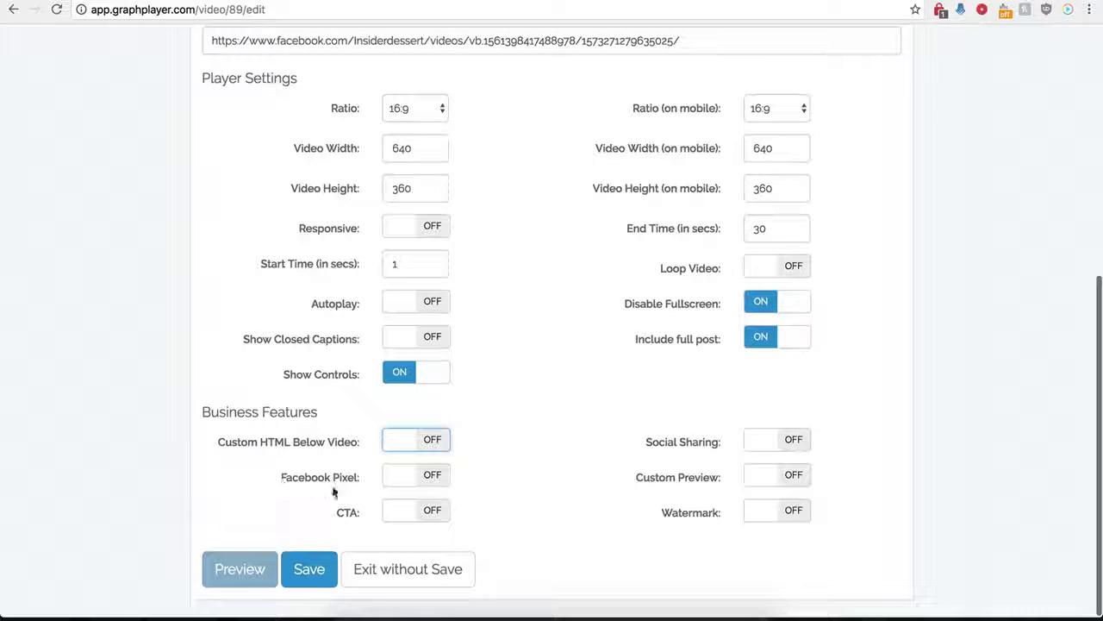
Step: Switch Facebook Pixel on to examine its code and time settings, and switch it off again
left_click(423, 482)
scroll(371, 500, "down", 2)
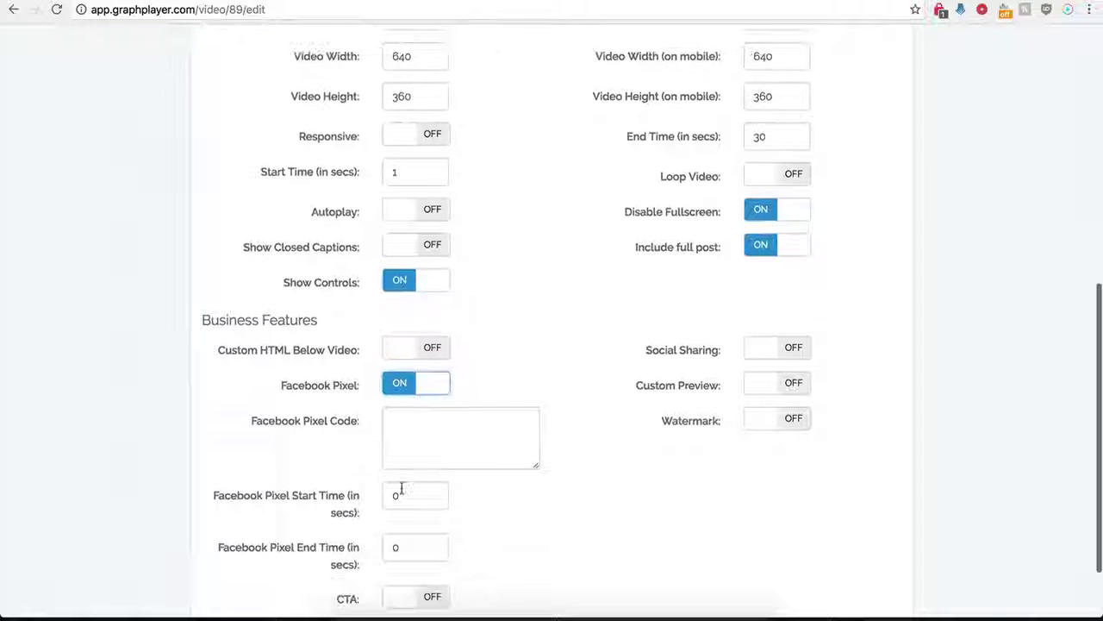
scroll(446, 423, "down", 1)
left_click(431, 399)
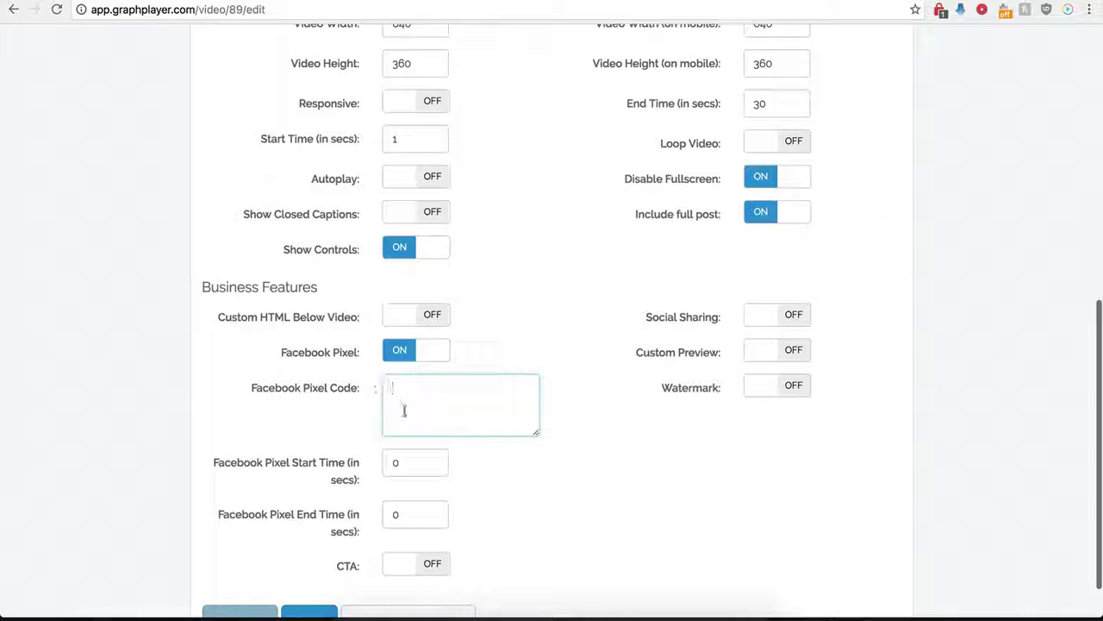
left_click(398, 353)
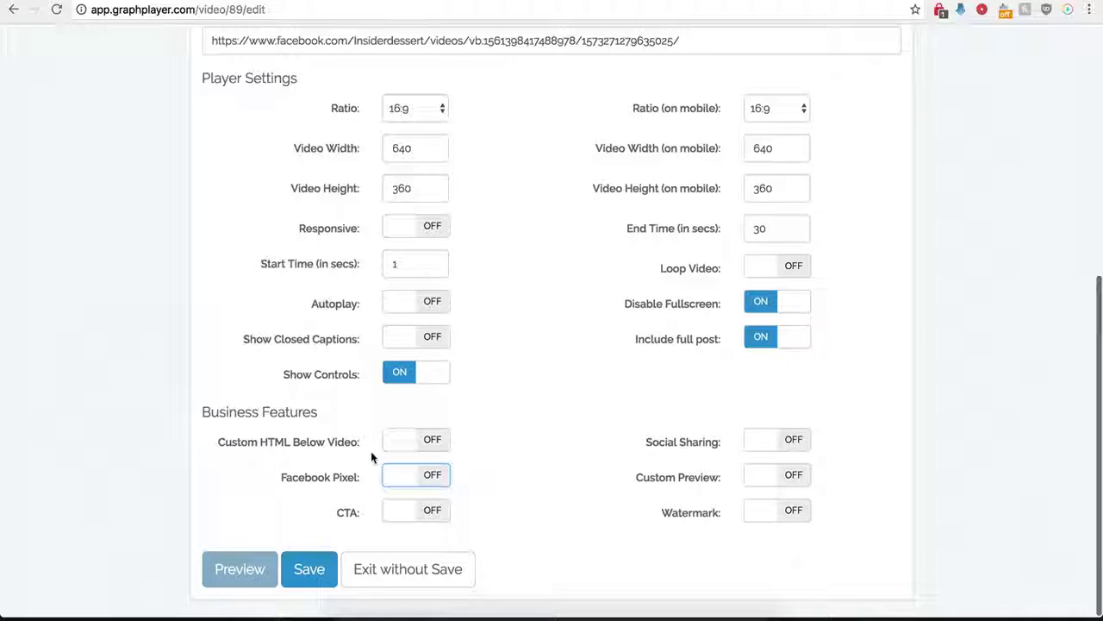
Step: Enable the CTA and paste the kompozer-tutorial.com button image address as its image URL
left_click(431, 512)
scroll(497, 542, "down", 5)
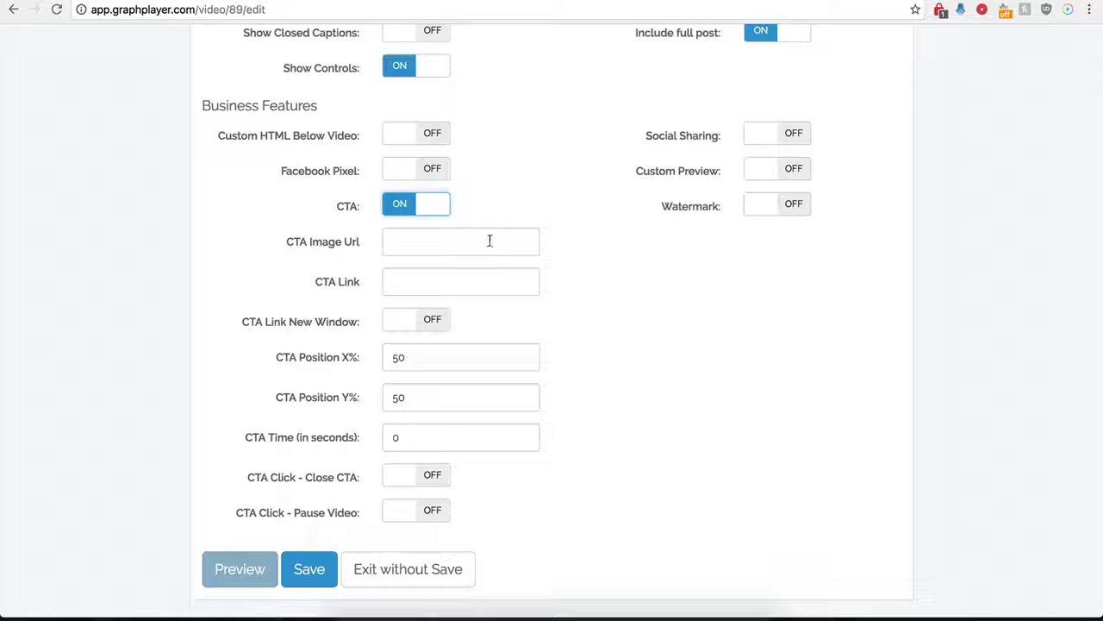
left_click(410, 240)
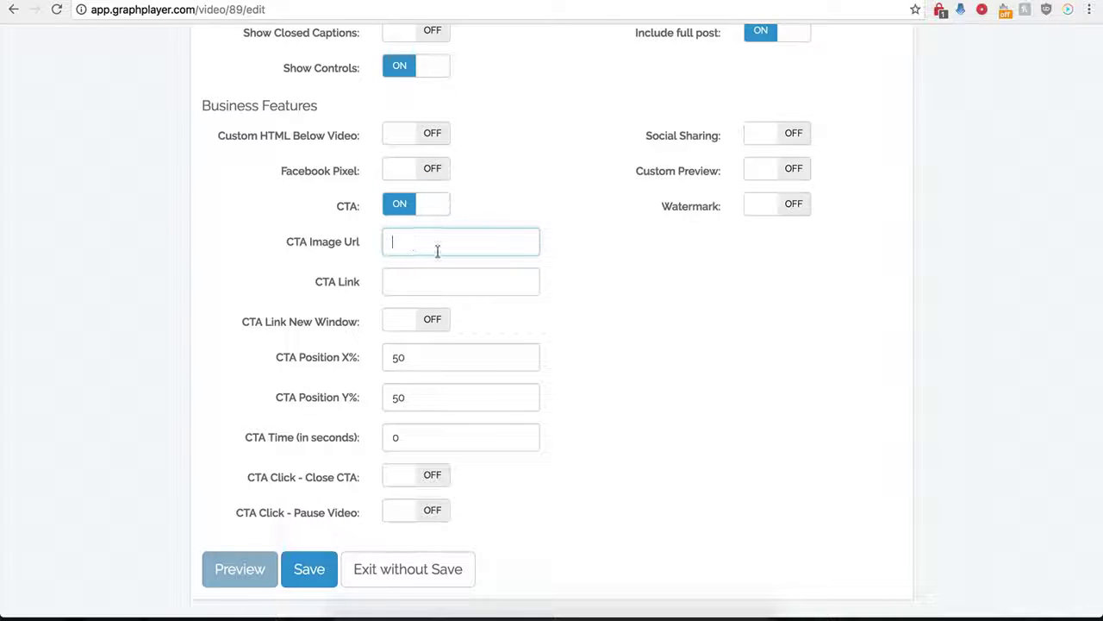
key("ctrl+v")
left_click(473, 286)
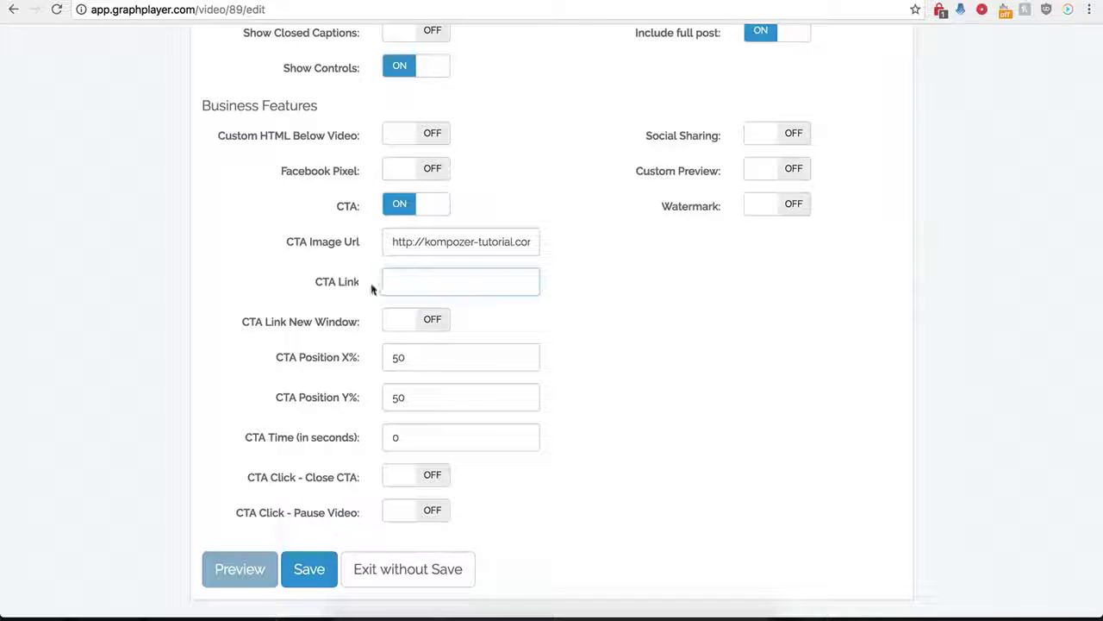
left_click(409, 283)
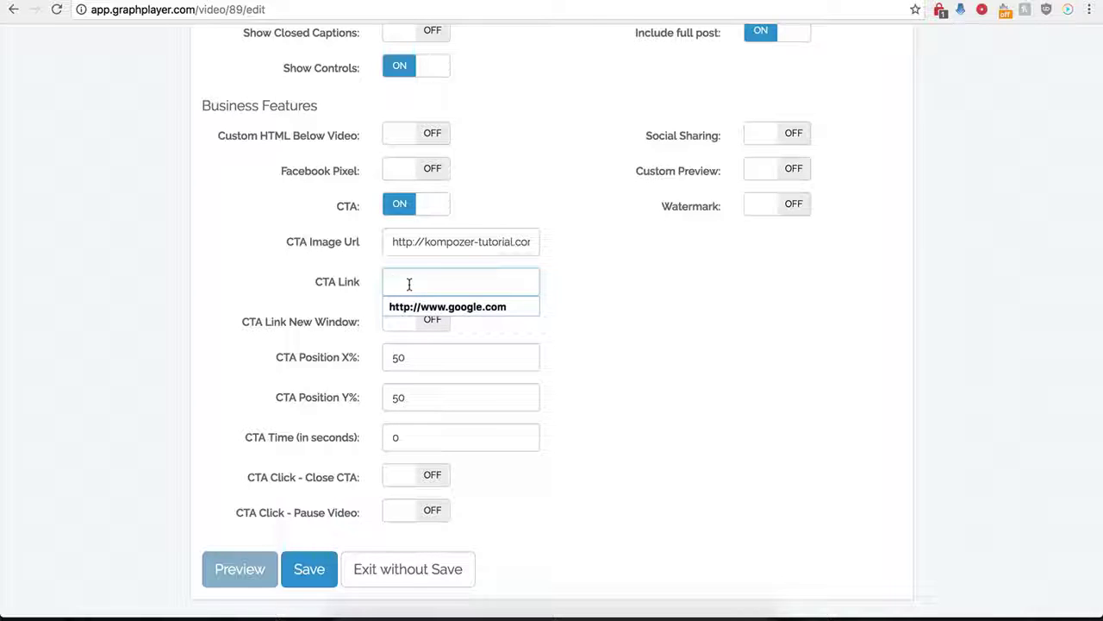
left_click(422, 308)
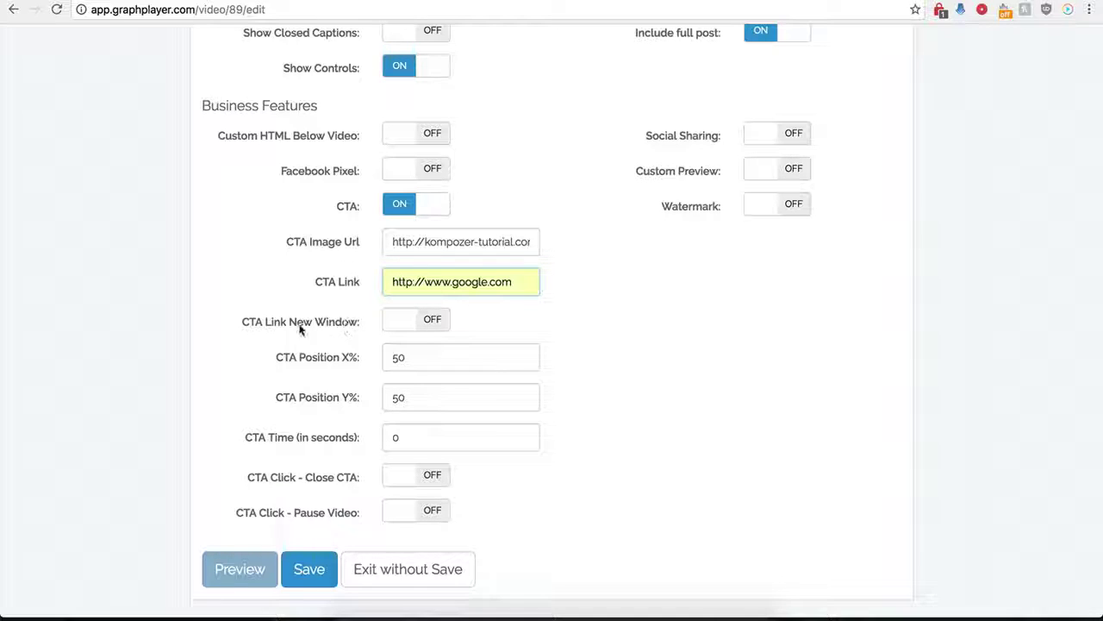
left_click(436, 321)
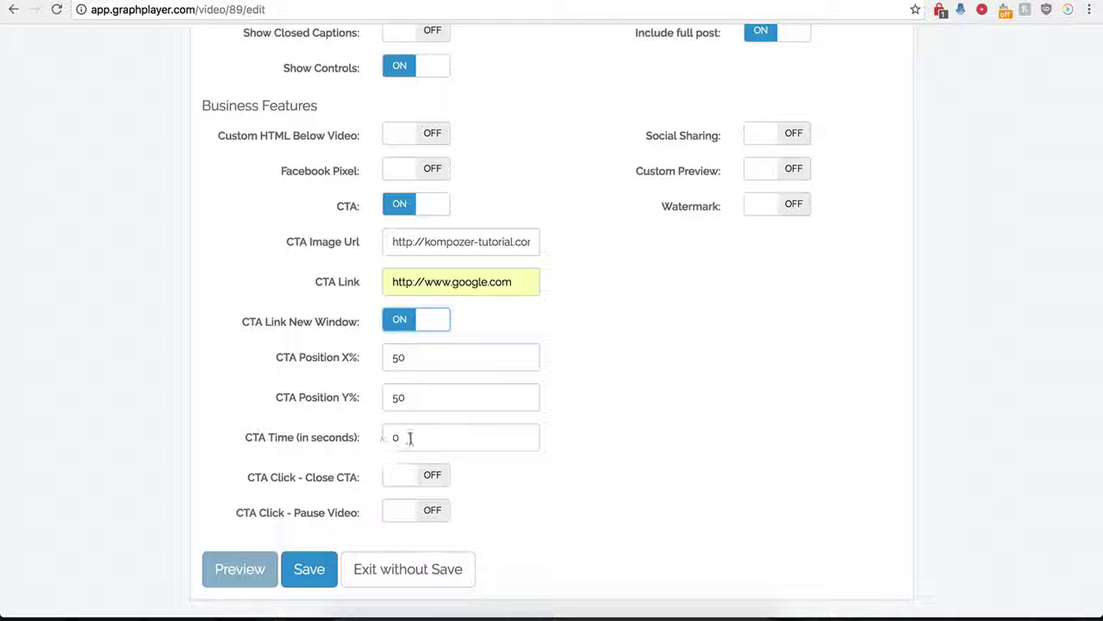
Step: Try a CTA time of 12 seconds and restore it to 0 seconds
left_click_drag(405, 437, 383, 438)
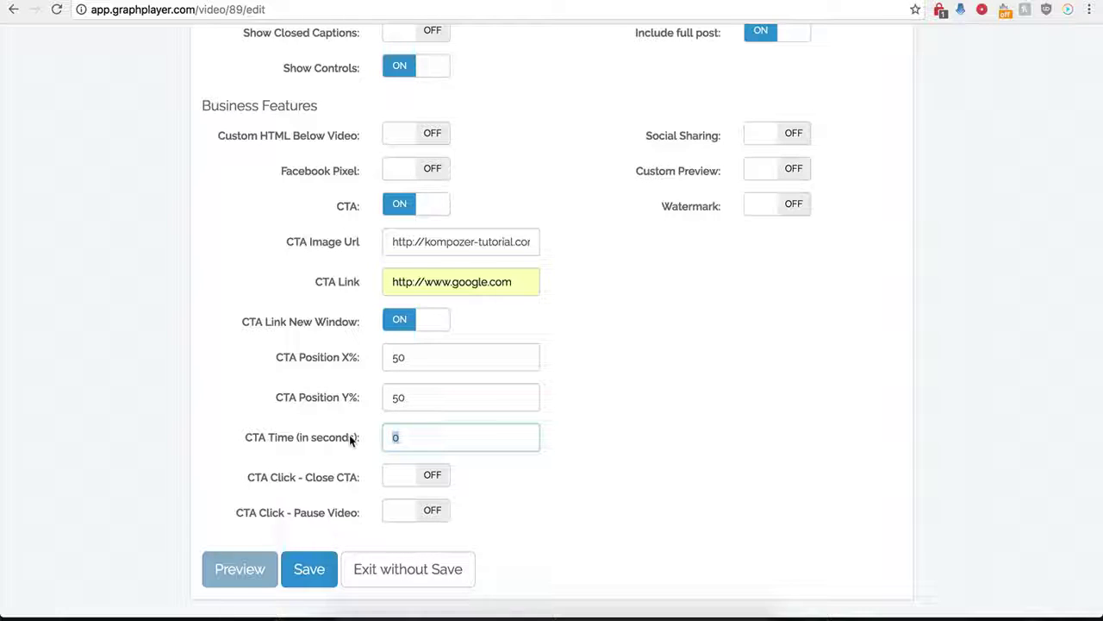
type("12")
key("BackSpace")
type("0")
left_click(460, 512)
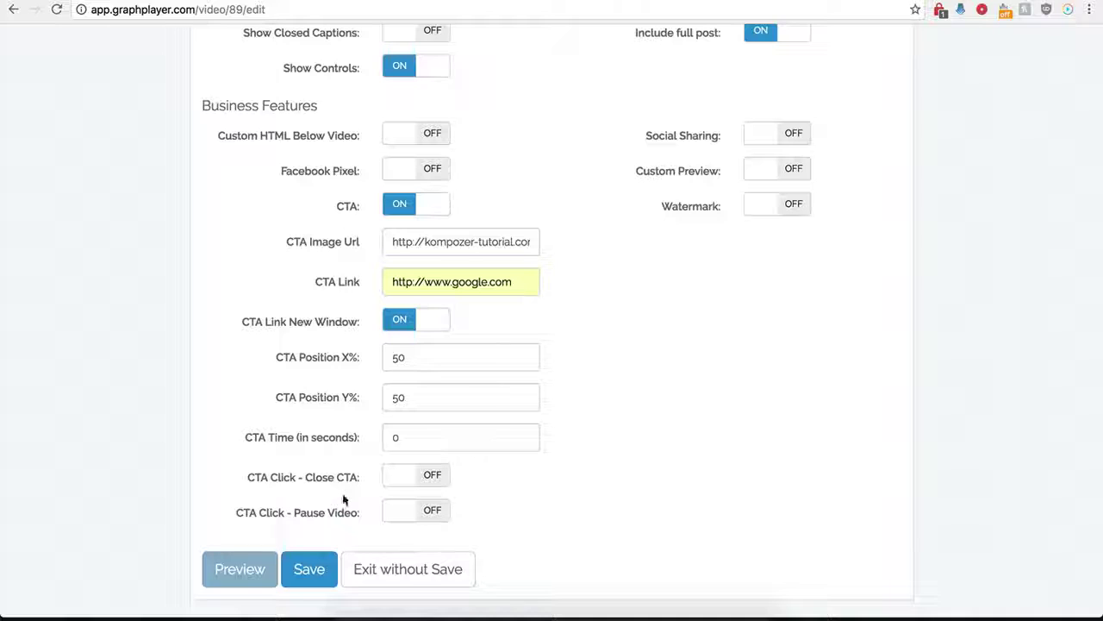
Step: Make the CTA close when clicked and save the player, checking the result on the reloaded WordPress Test page
left_click(433, 479)
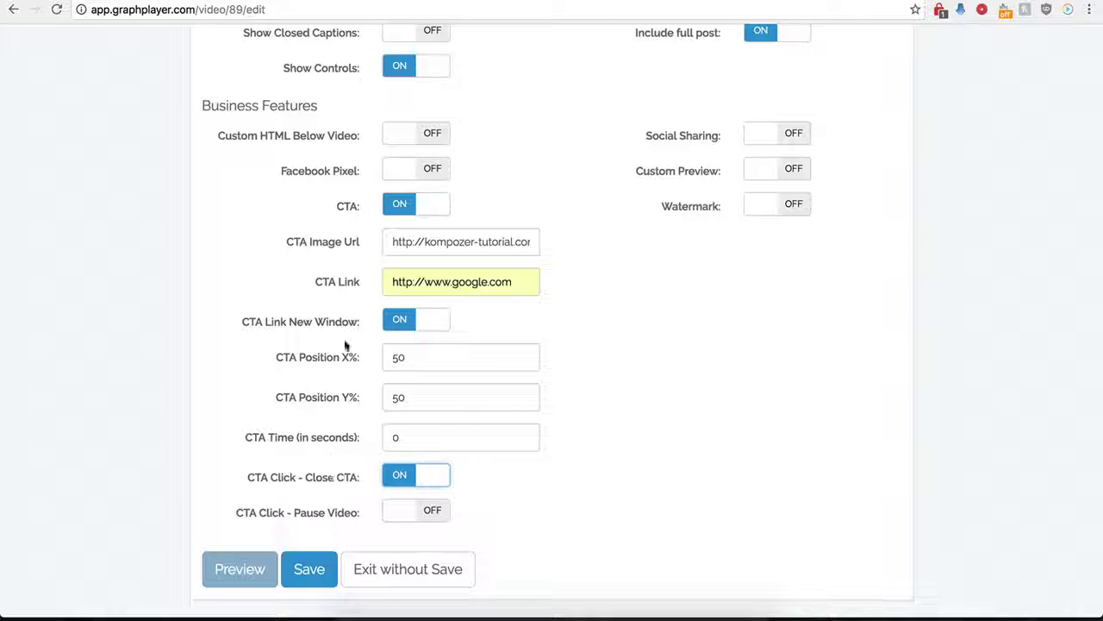
left_click(291, 583)
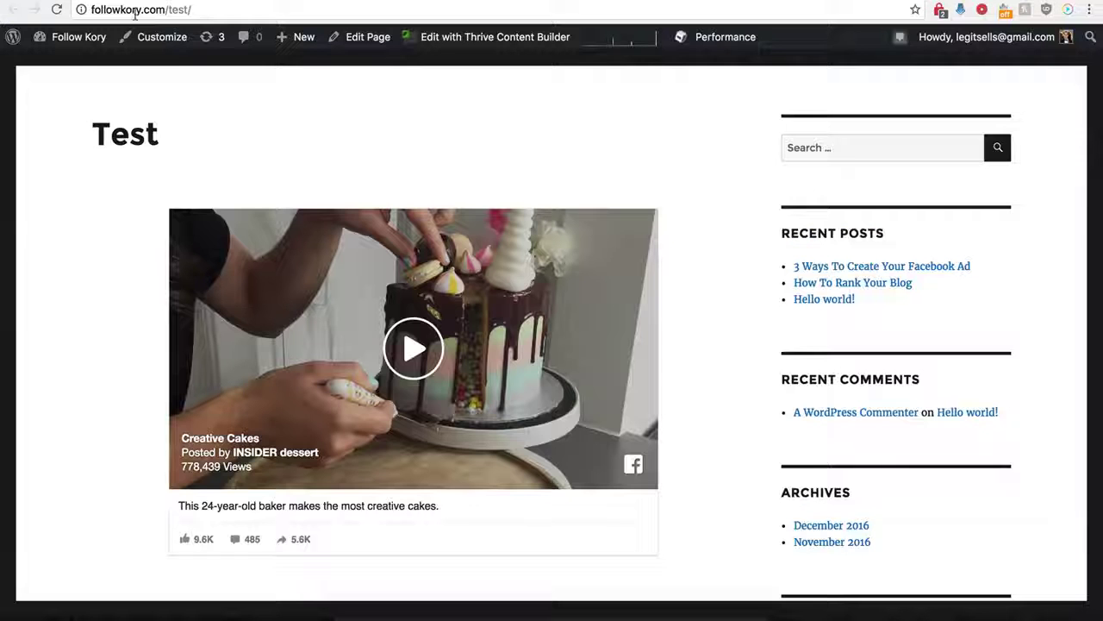
left_click(56, 9)
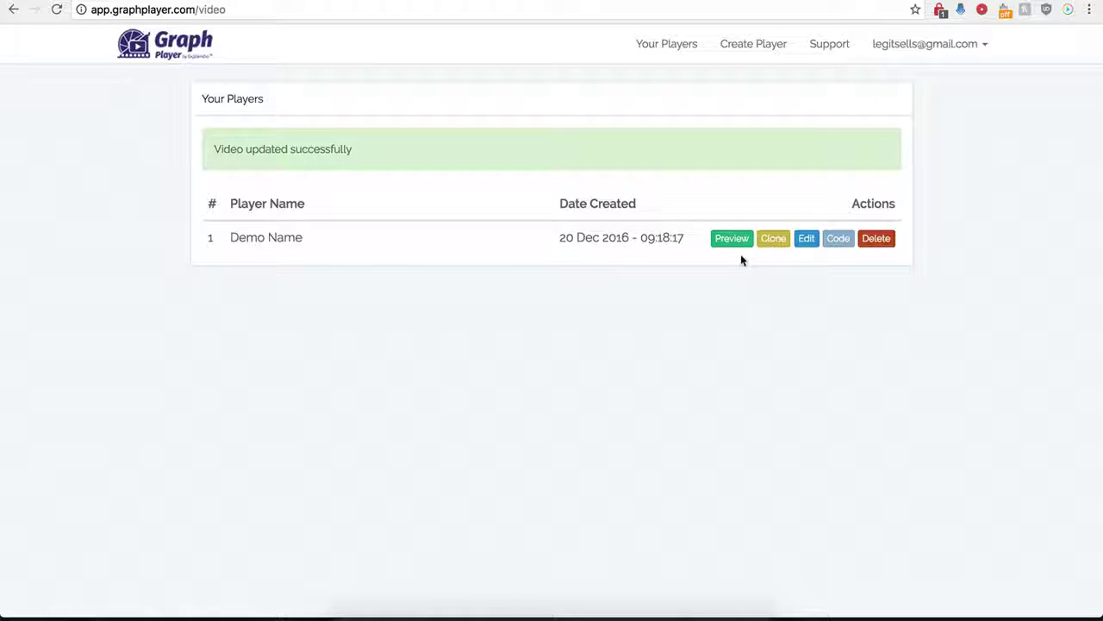
Step: Set the Demo Name player's CTA Position X to 0% and save, testing the Buy Now overlay on the Test page
left_click(803, 240)
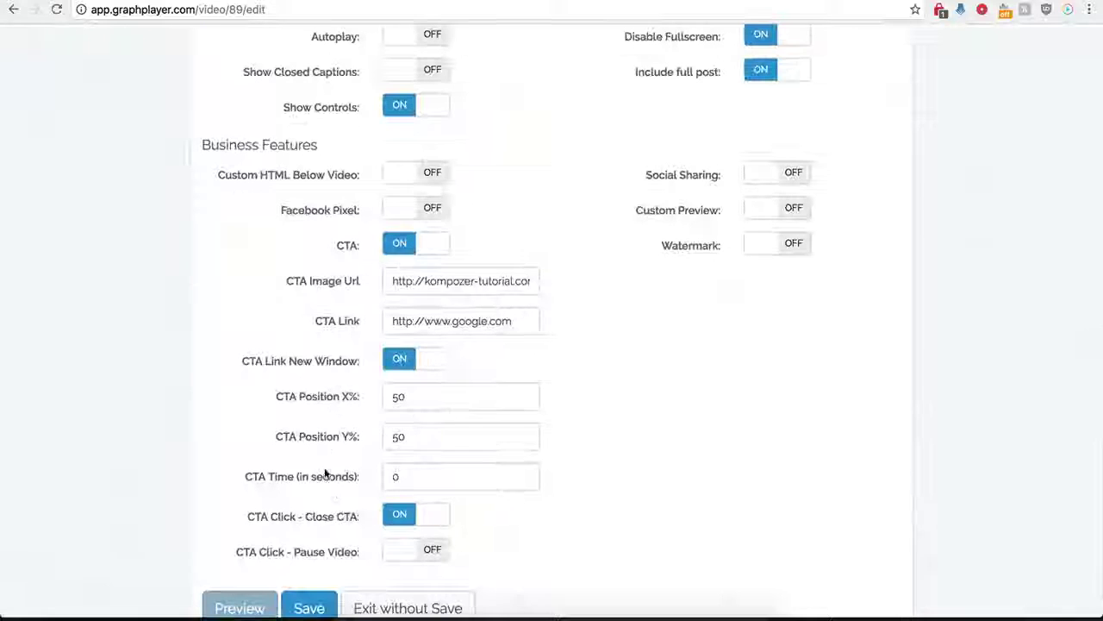
scroll(352, 446, "down", 1)
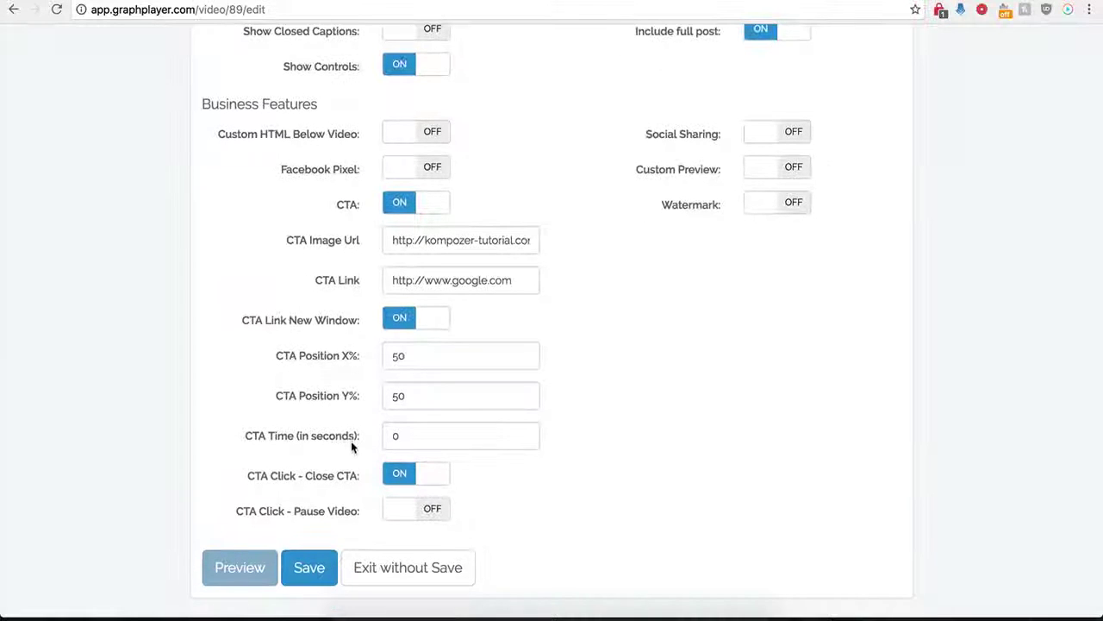
left_click(416, 364)
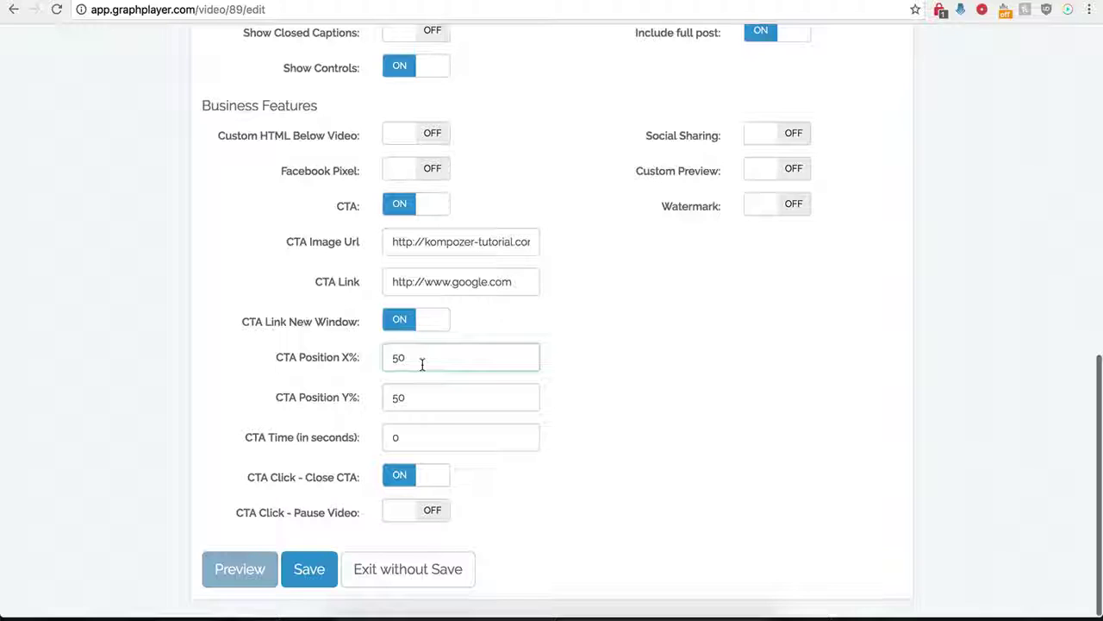
key("BackSpace")
key("BackSpace")
type("0")
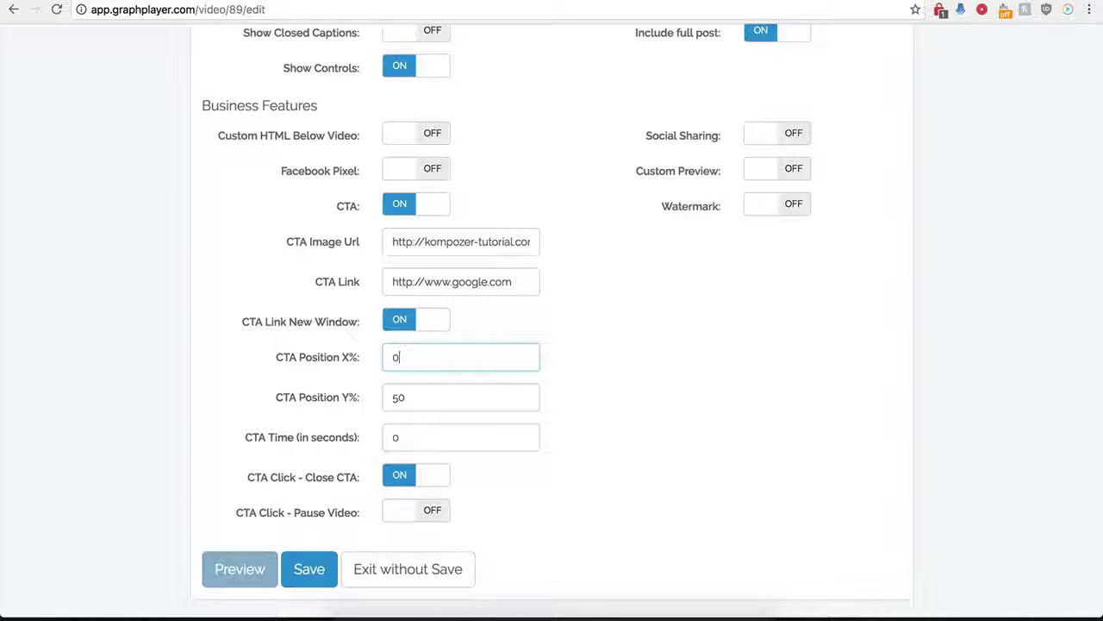
left_click(308, 570)
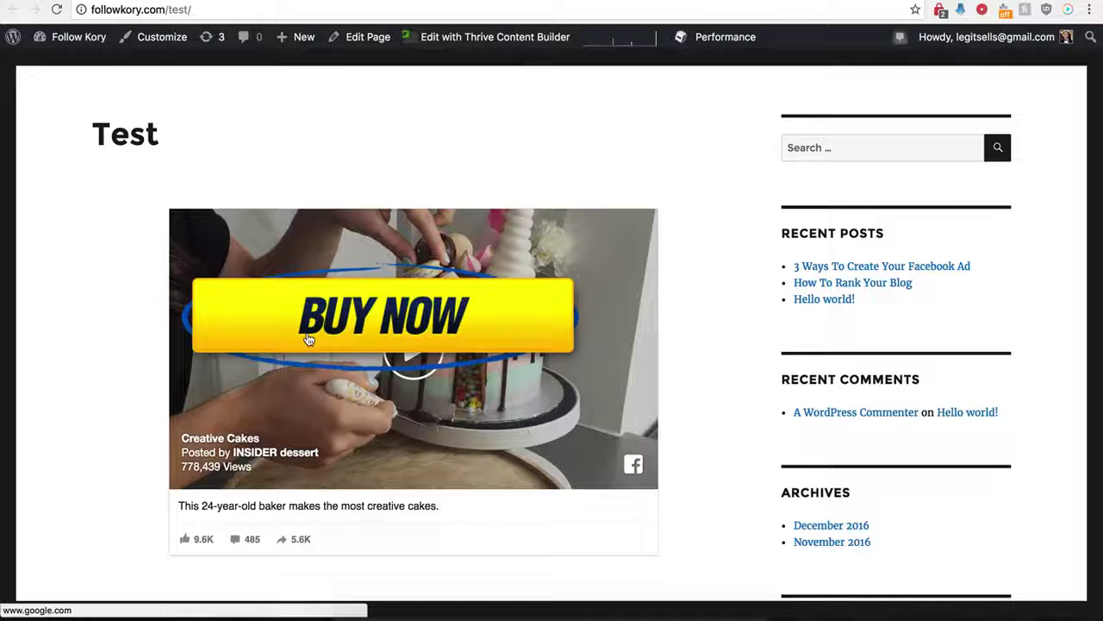
left_click(392, 319)
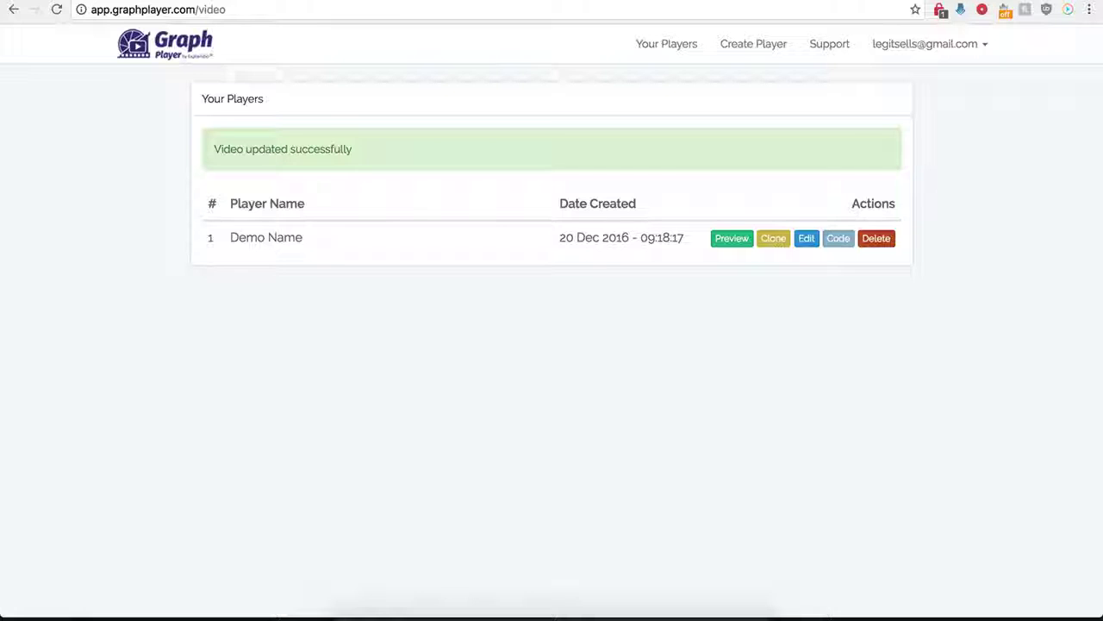
Step: Reopen the Demo Name player's settings and switch off the CTA
left_click(807, 239)
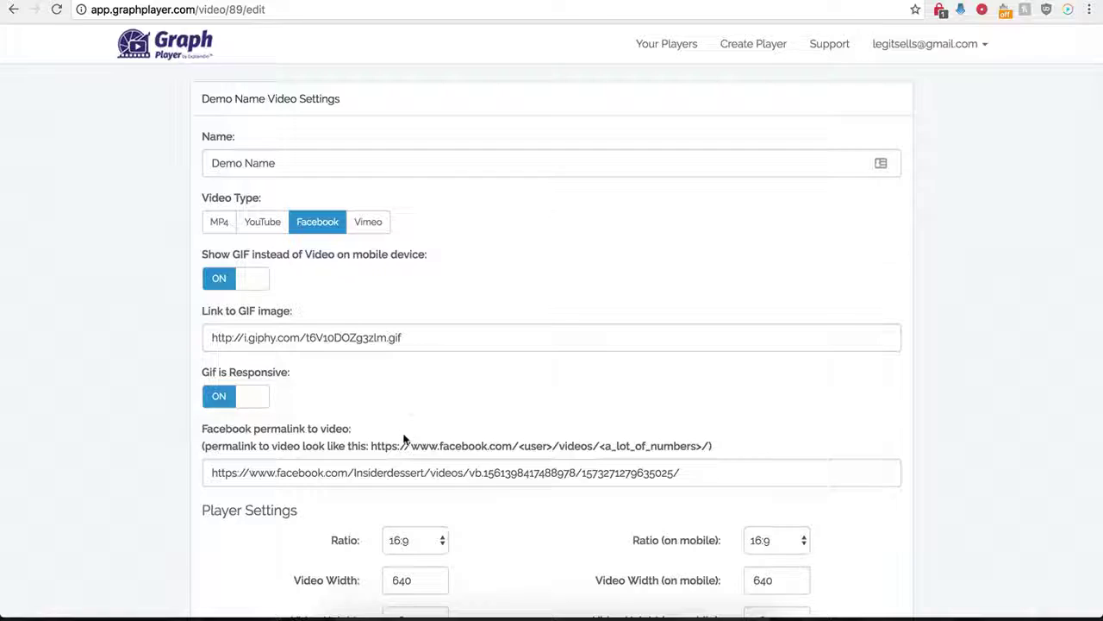
scroll(406, 409, "down", 10)
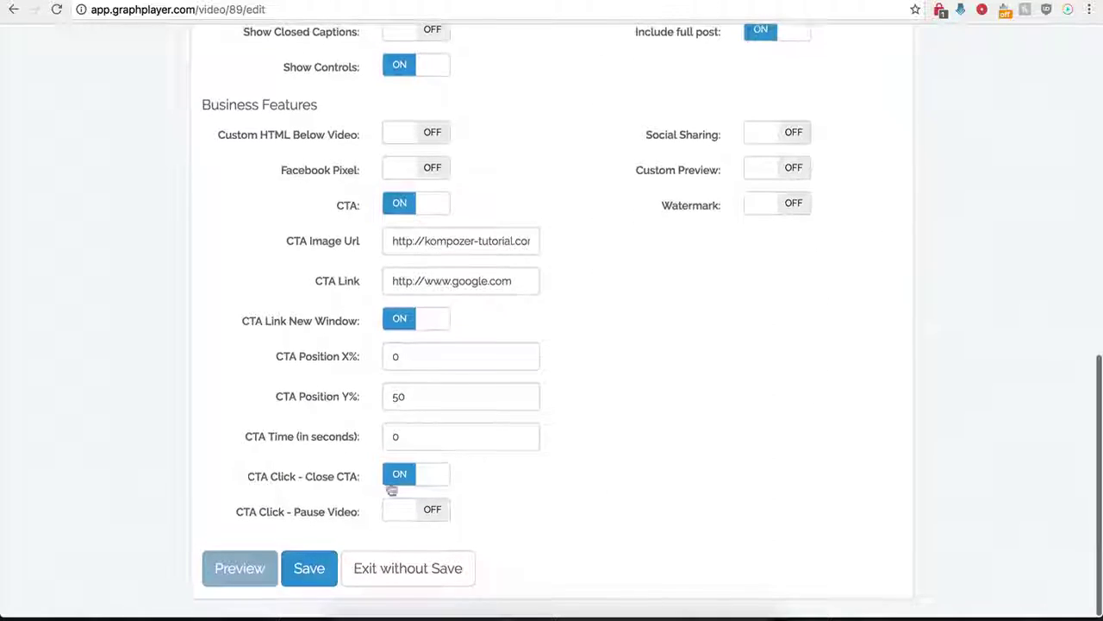
left_click(402, 204)
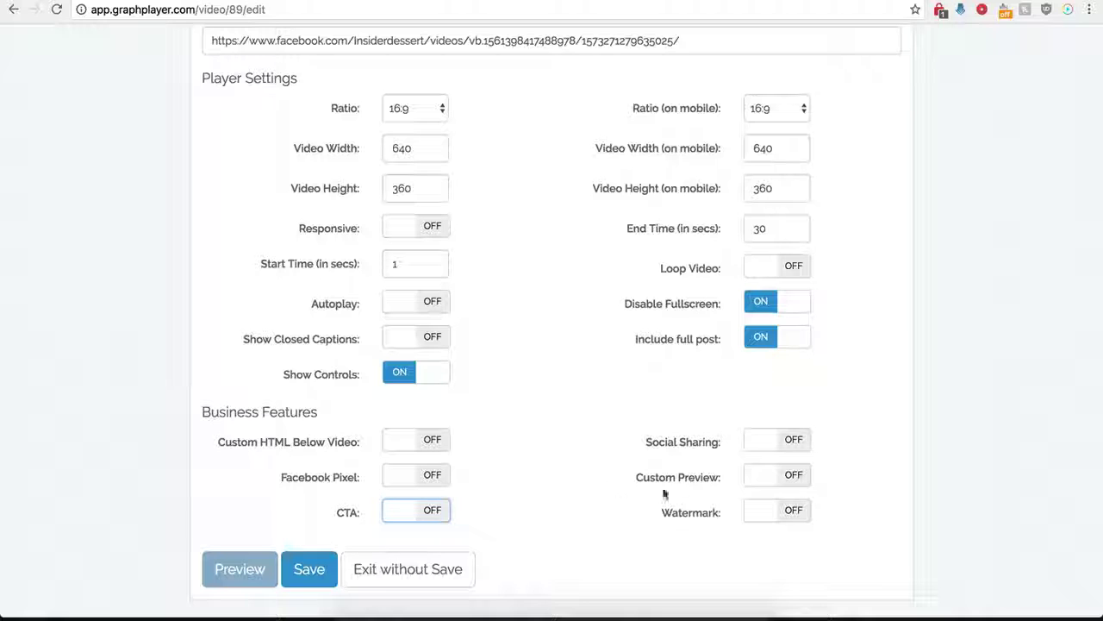
left_click(788, 440)
scroll(611, 480, "down", 3)
scroll(612, 478, "down", 2)
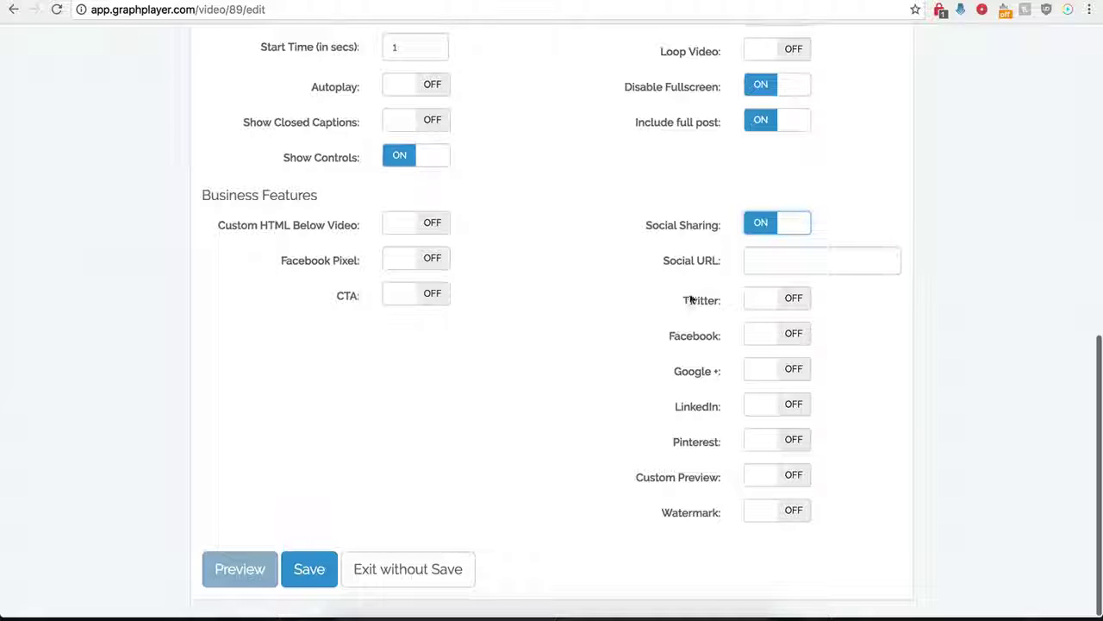
left_click(762, 260)
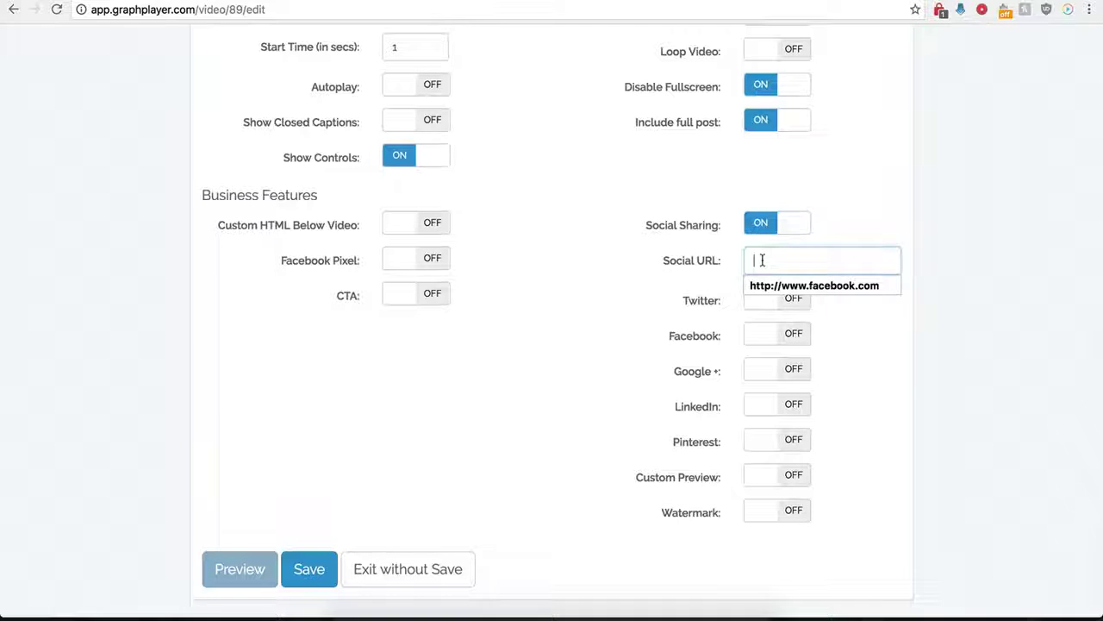
left_click(757, 283)
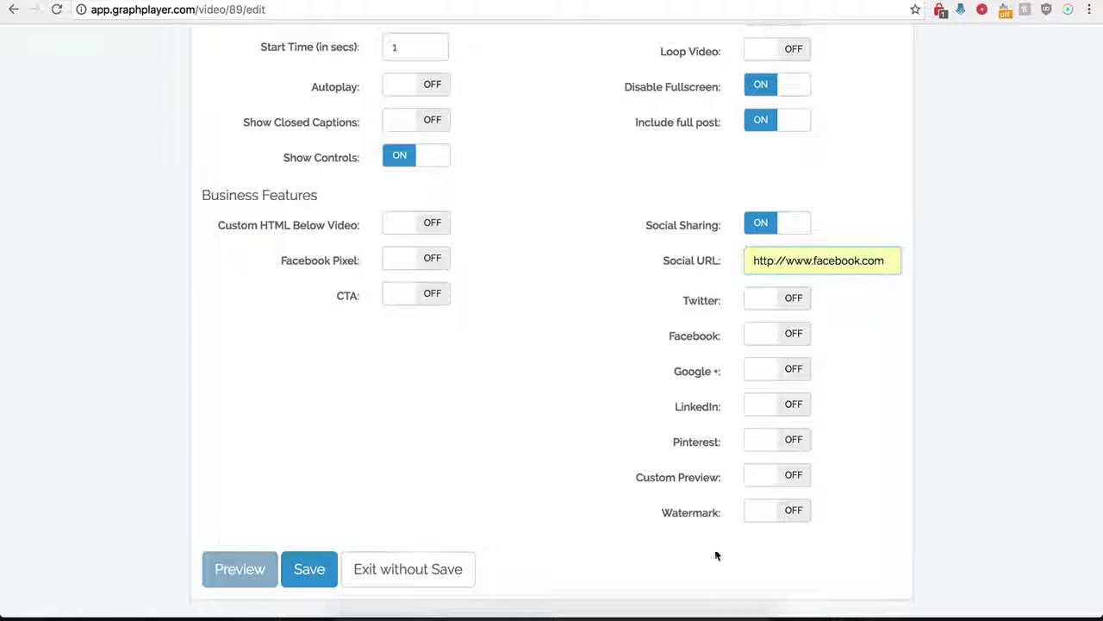
Step: Enable Twitter sharing with the handle "testing" and the text "twitter"
left_click(787, 298)
left_click(775, 362)
left_click(770, 382)
left_click(776, 400)
scroll(684, 370, "down", 1)
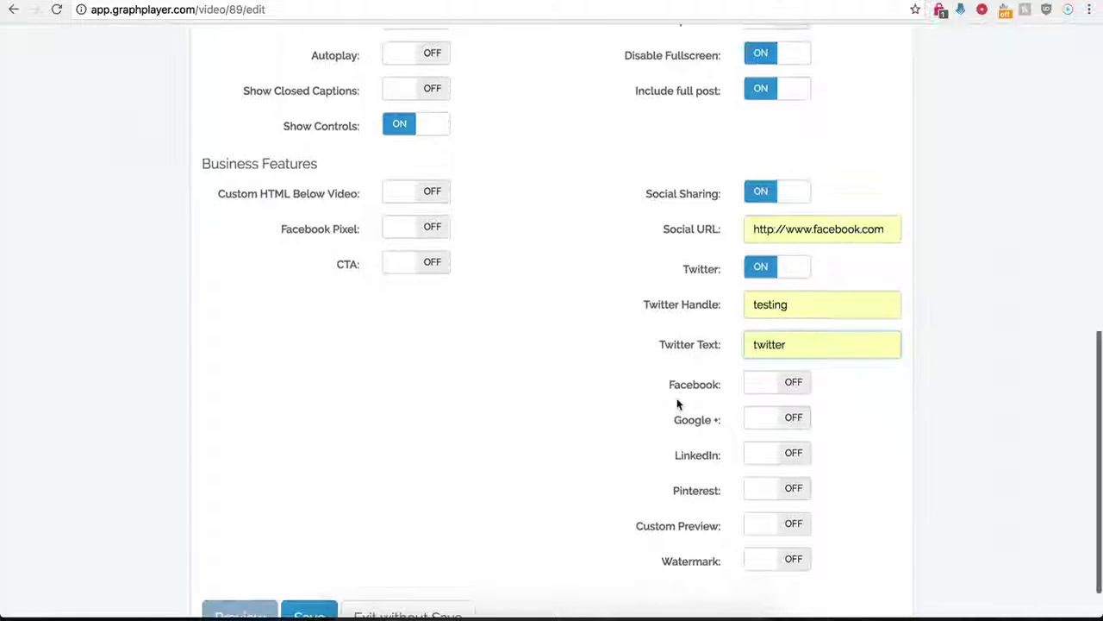
Step: Enable sharing through Facebook, Google + and LinkedIn
left_click(793, 387)
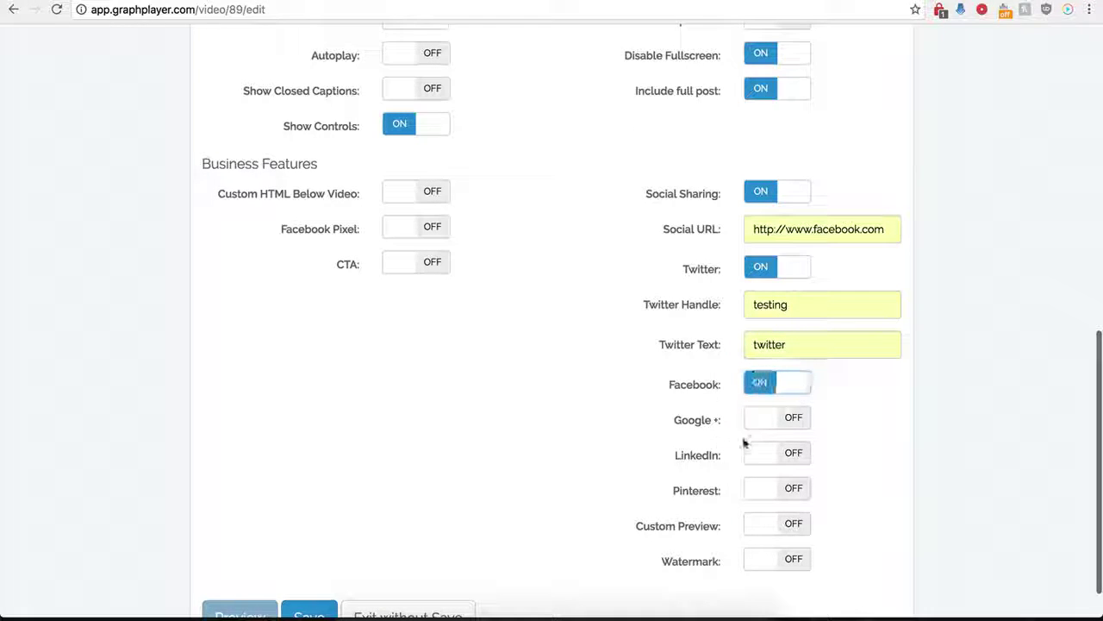
left_click(761, 418)
left_click(789, 455)
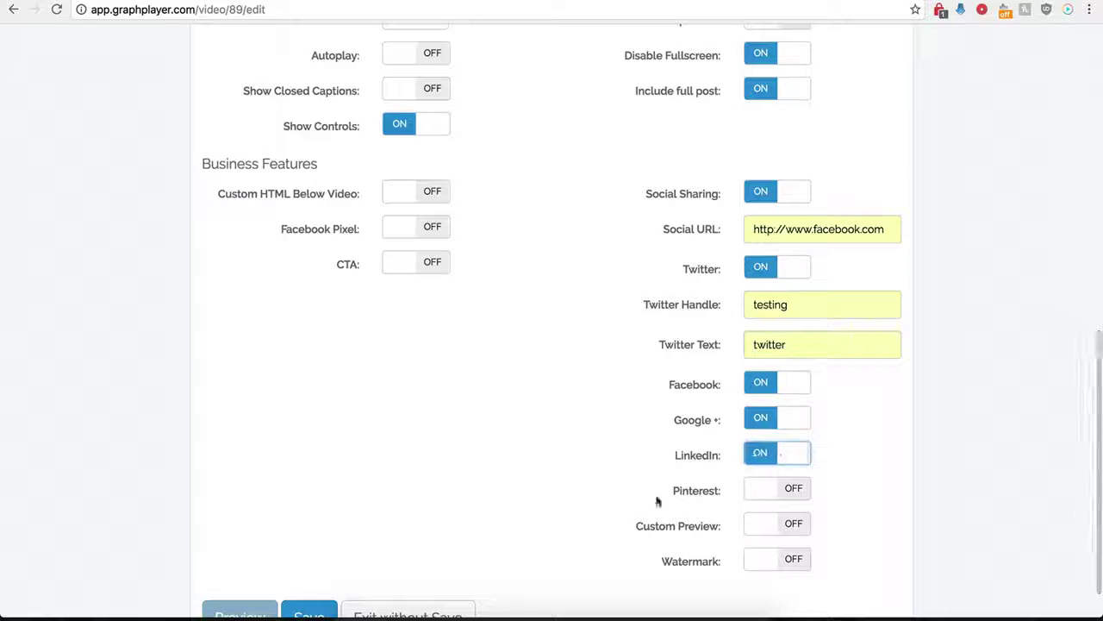
scroll(747, 448, "down", 2)
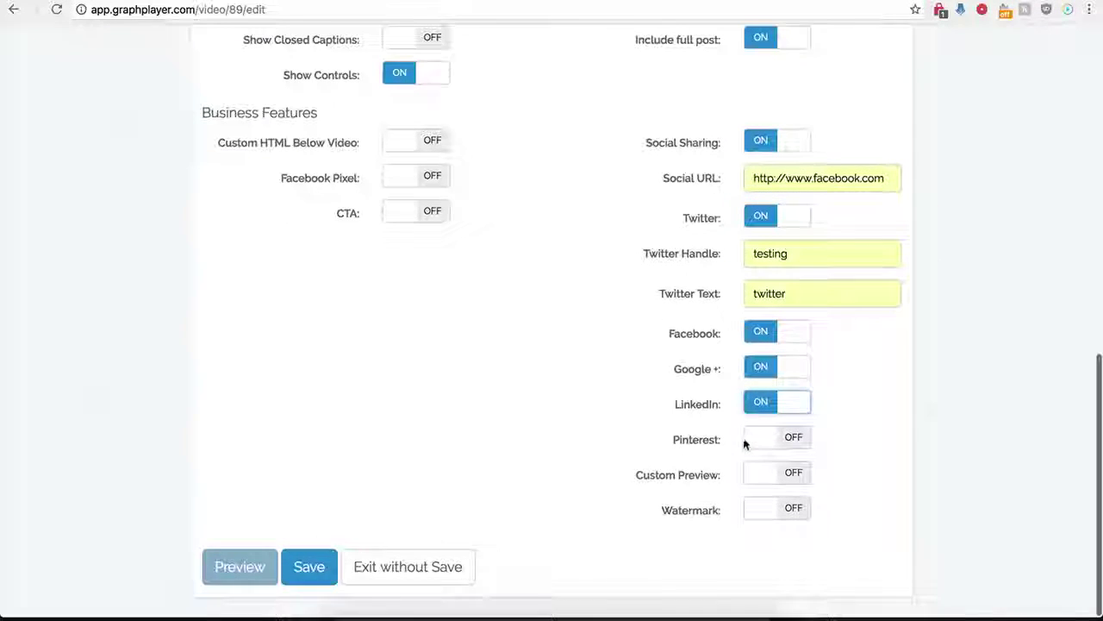
Step: Save the player and reload the WordPress Test page to check the social sharing options
left_click(312, 571)
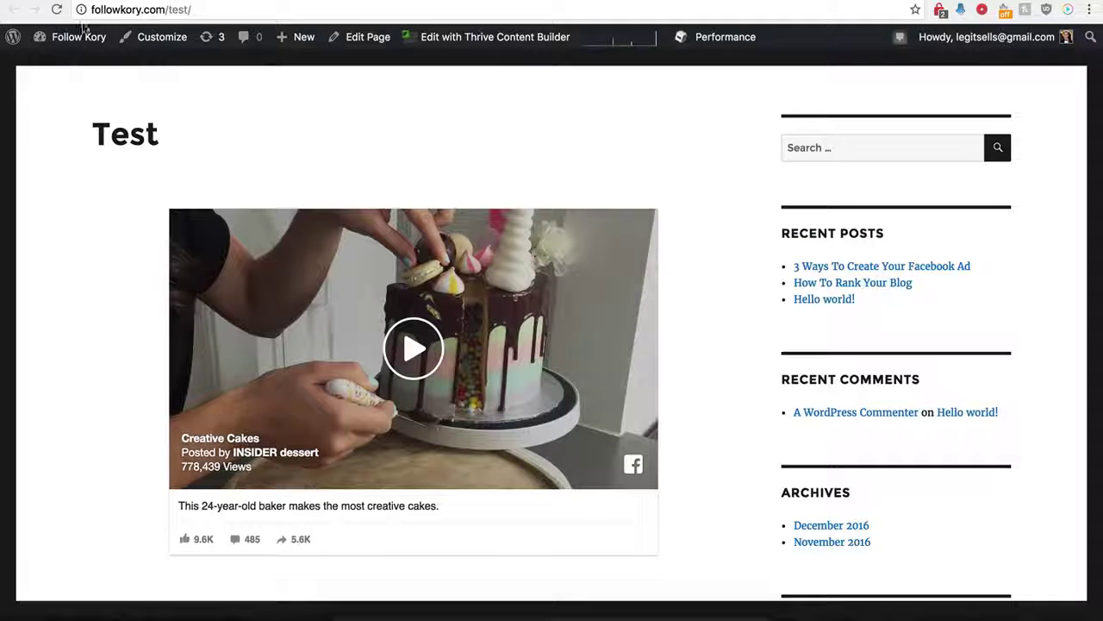
left_click(56, 9)
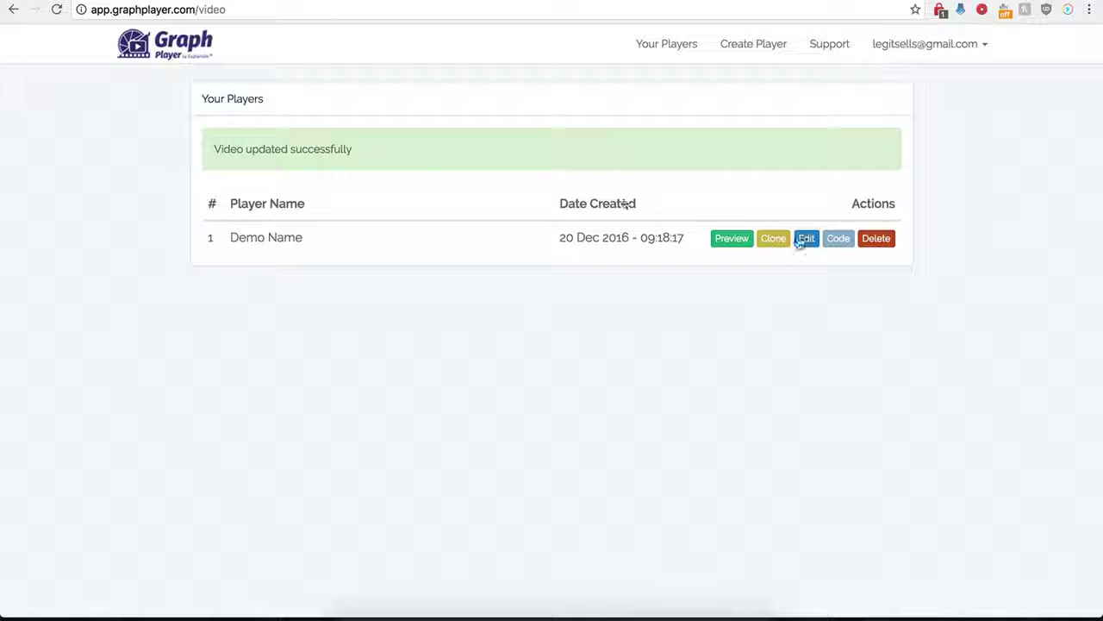
Step: Open the Demo Name player for editing and turn off Social Sharing
left_click(811, 245)
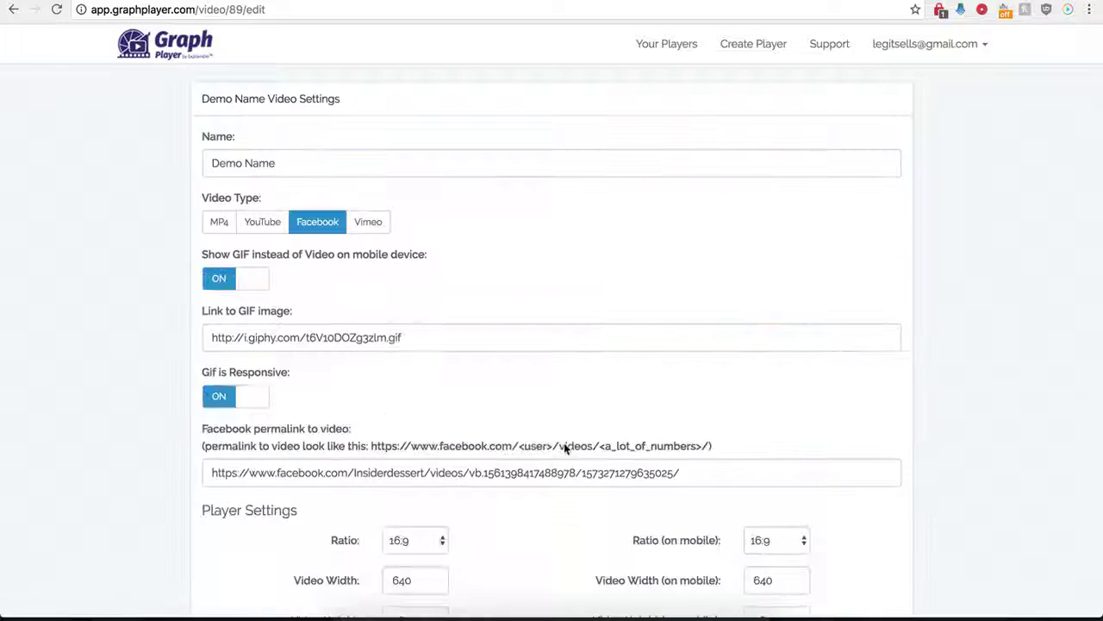
scroll(620, 500, "down", 10)
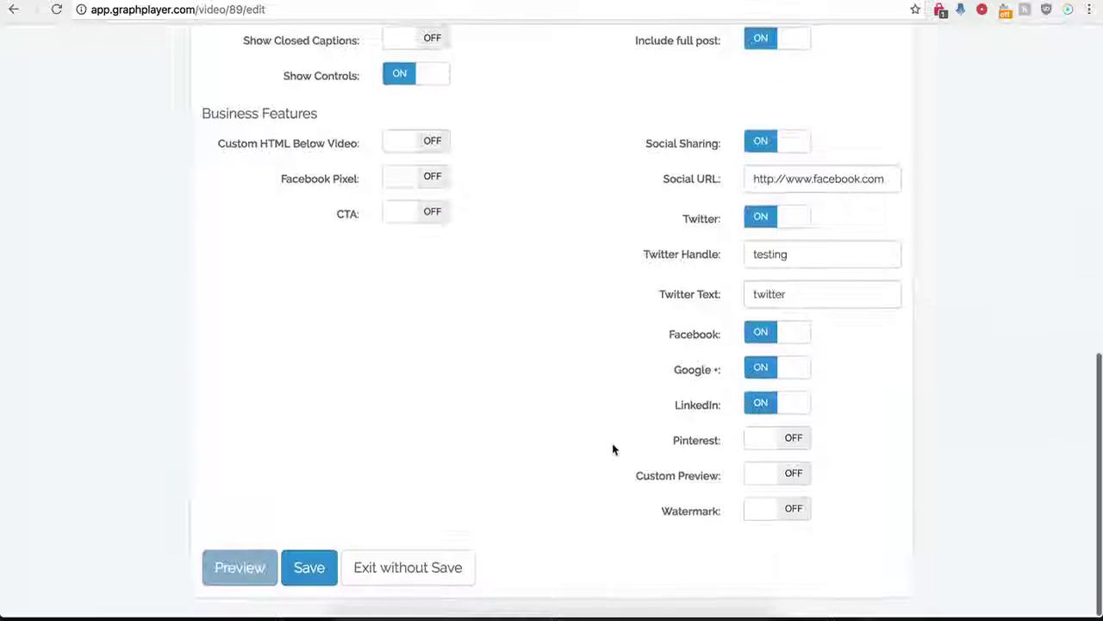
left_click(759, 146)
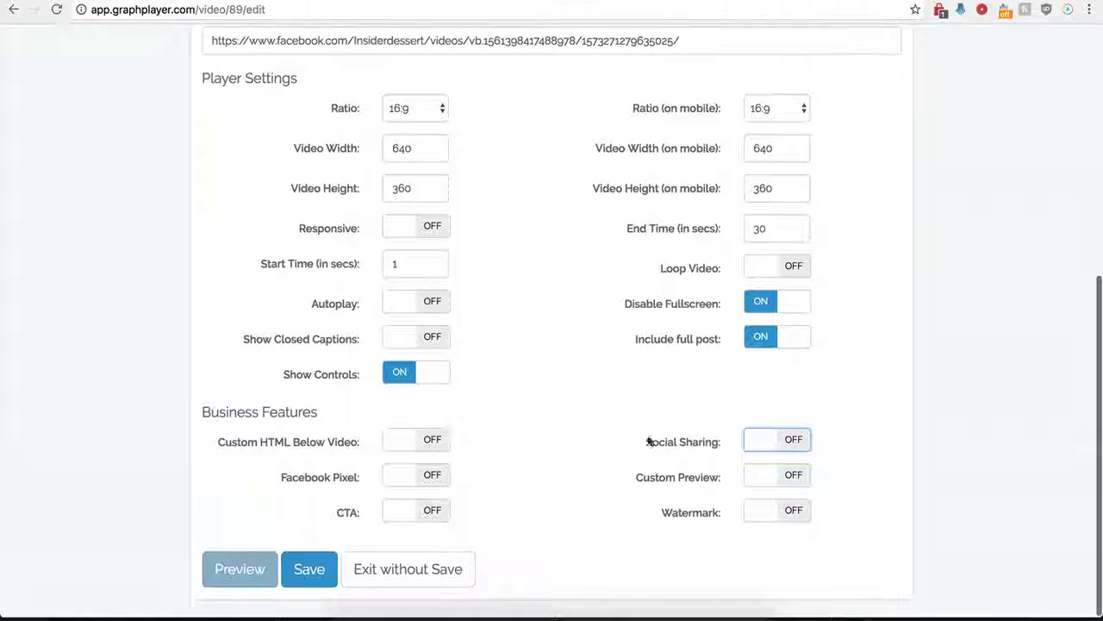
Step: Enable Custom Preview and paste the copied hdwpro.com image address as the Preview Image URL
left_click(794, 479)
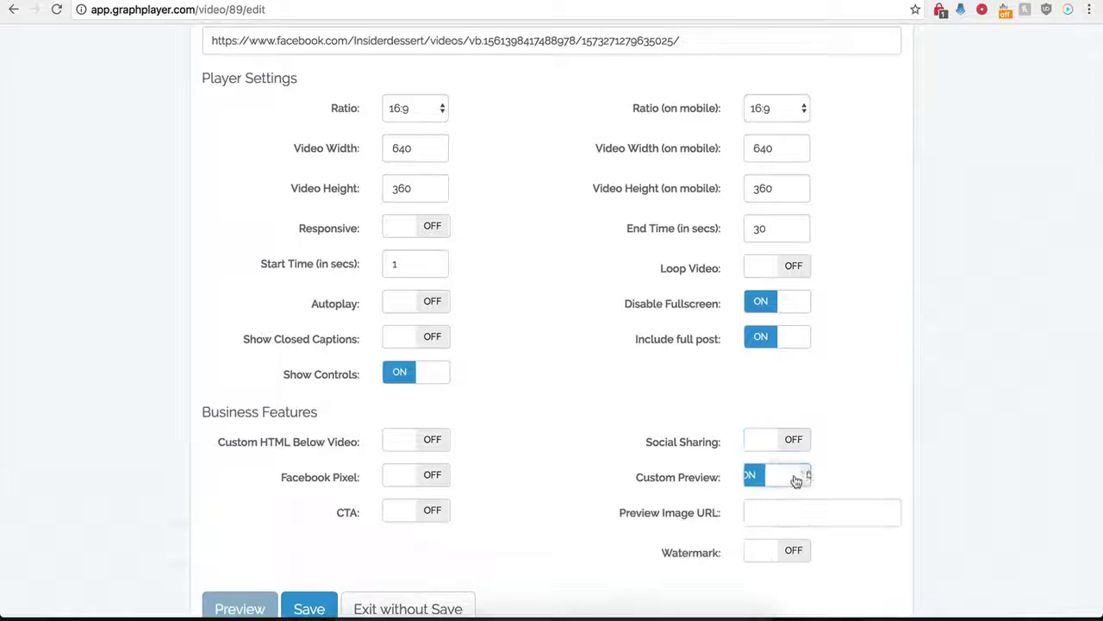
left_click(764, 516)
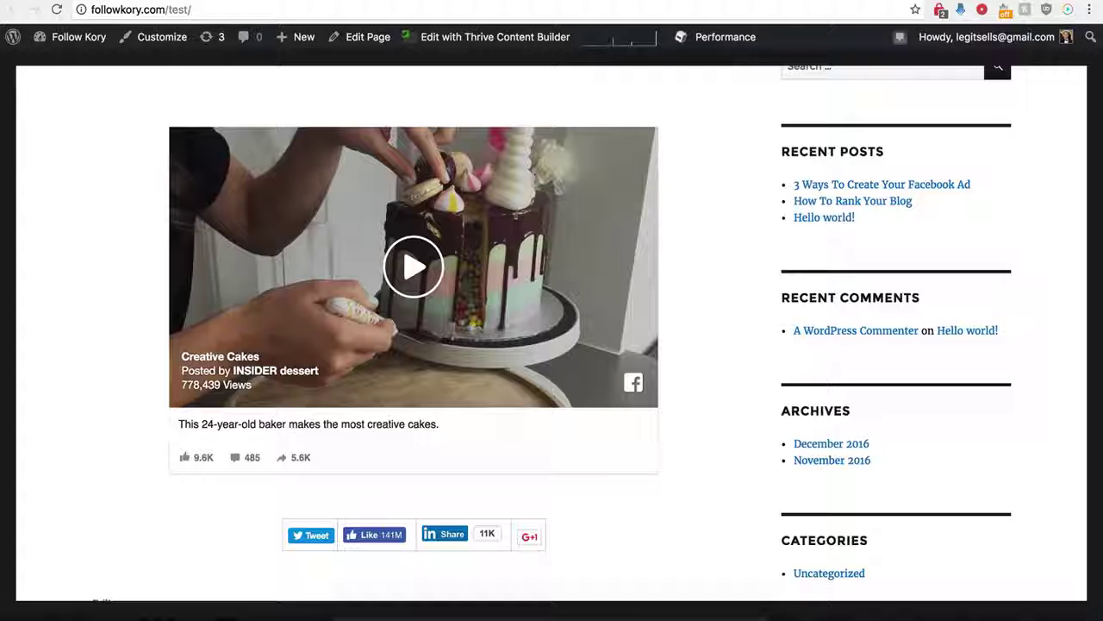
scroll(136, 226, "up", 1)
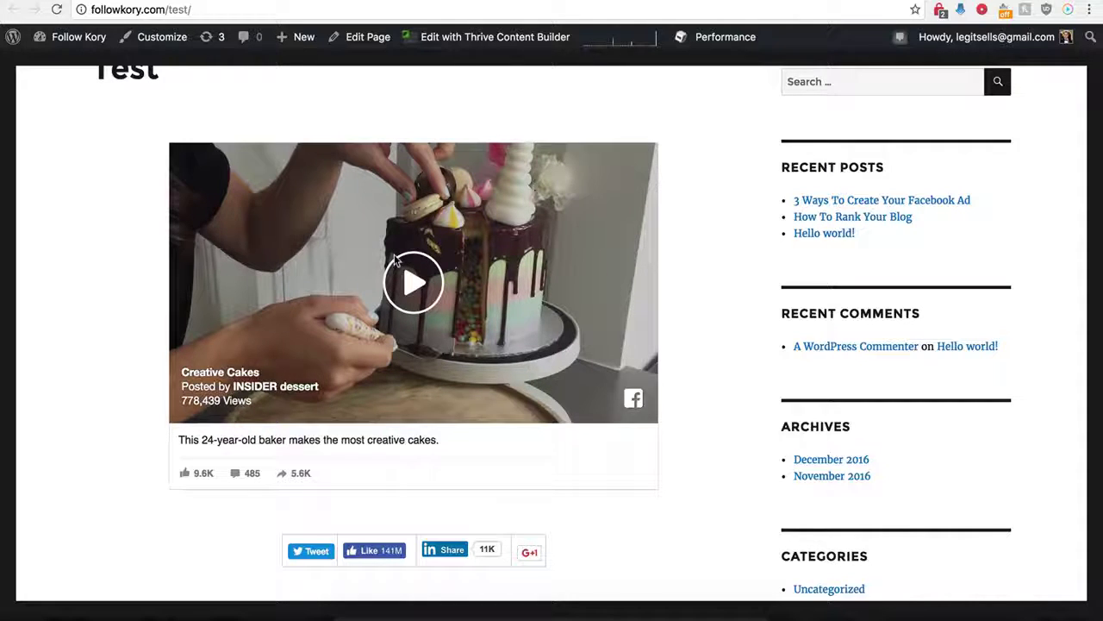
scroll(328, 240, "up", 1)
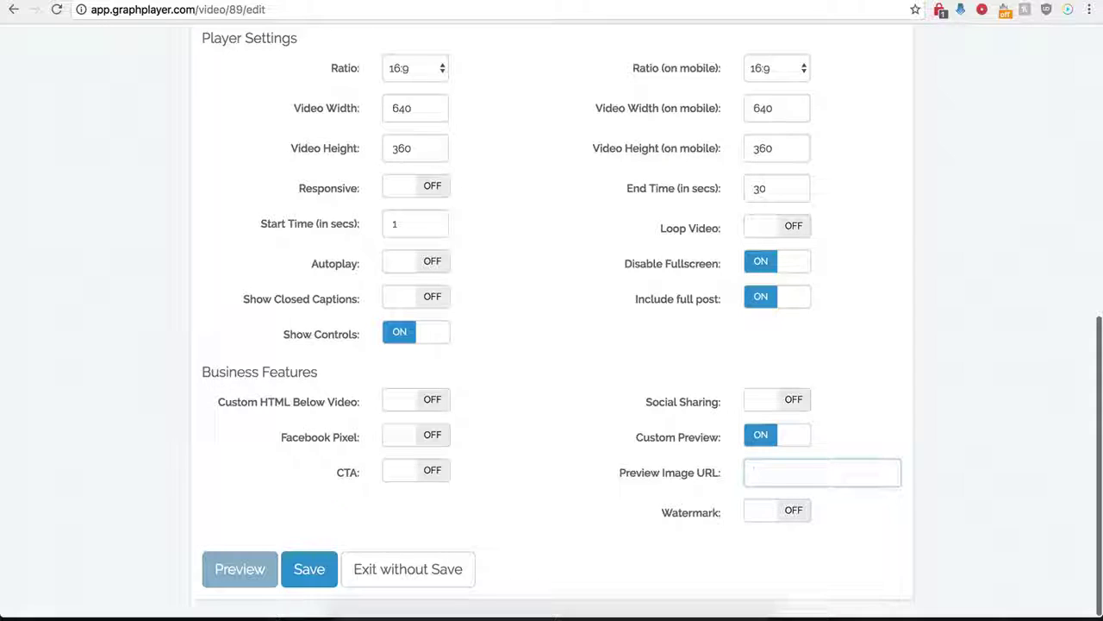
left_click(768, 472)
key("ctrl+v")
left_click(652, 469)
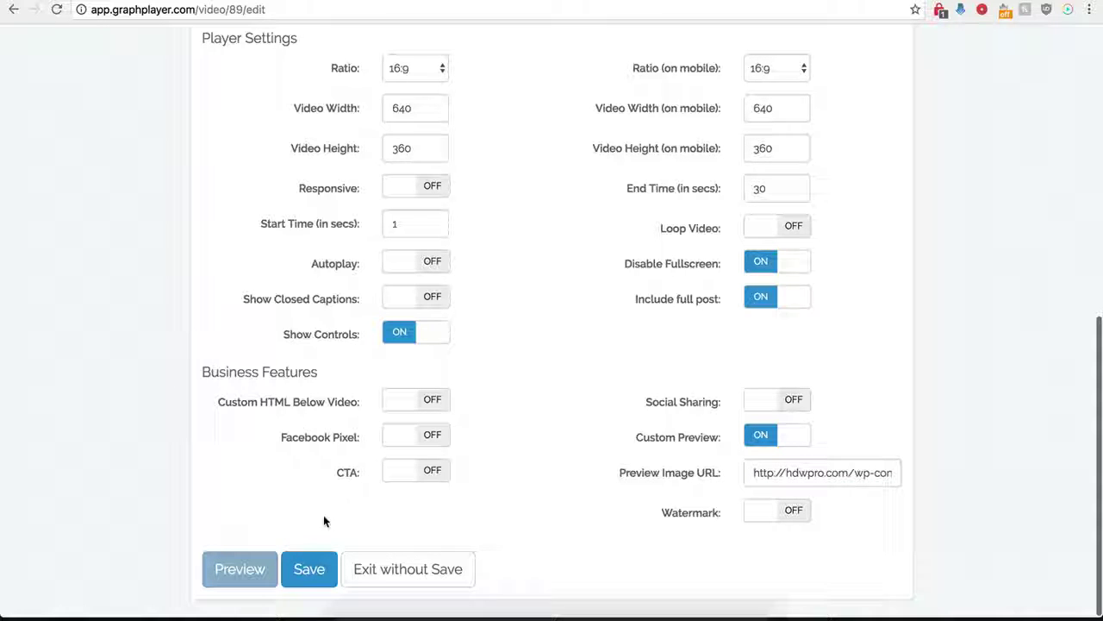
Step: Save the player and reload the WordPress Test page to check the custom preview image
left_click(308, 569)
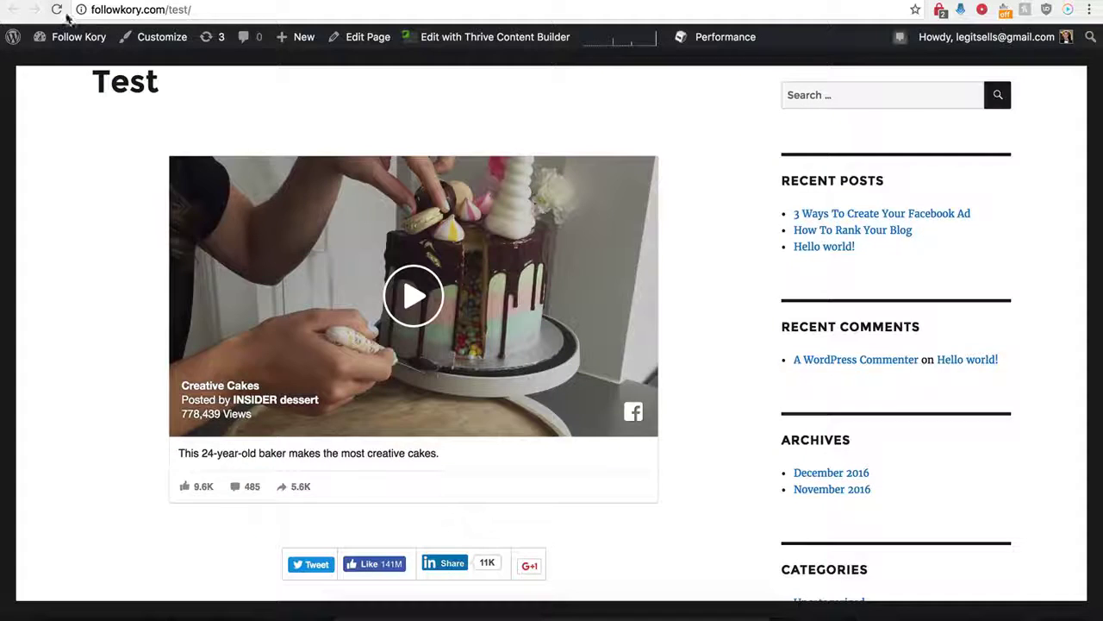
left_click(57, 10)
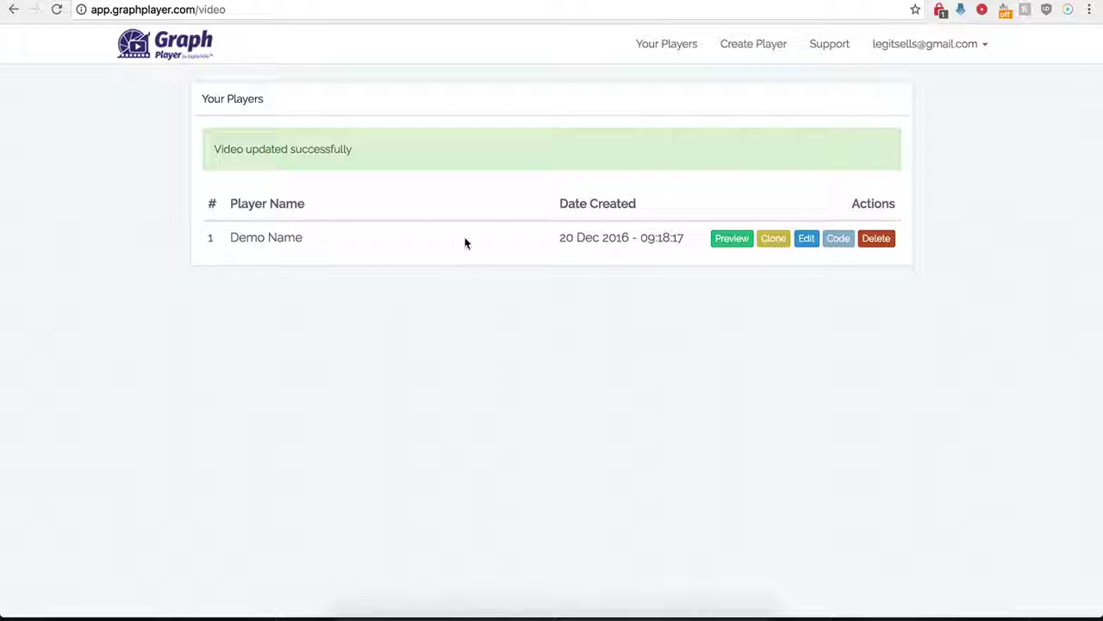
Step: Reopen the Demo Name player's settings and turn off Custom Preview
left_click(807, 238)
scroll(655, 414, "down", 10)
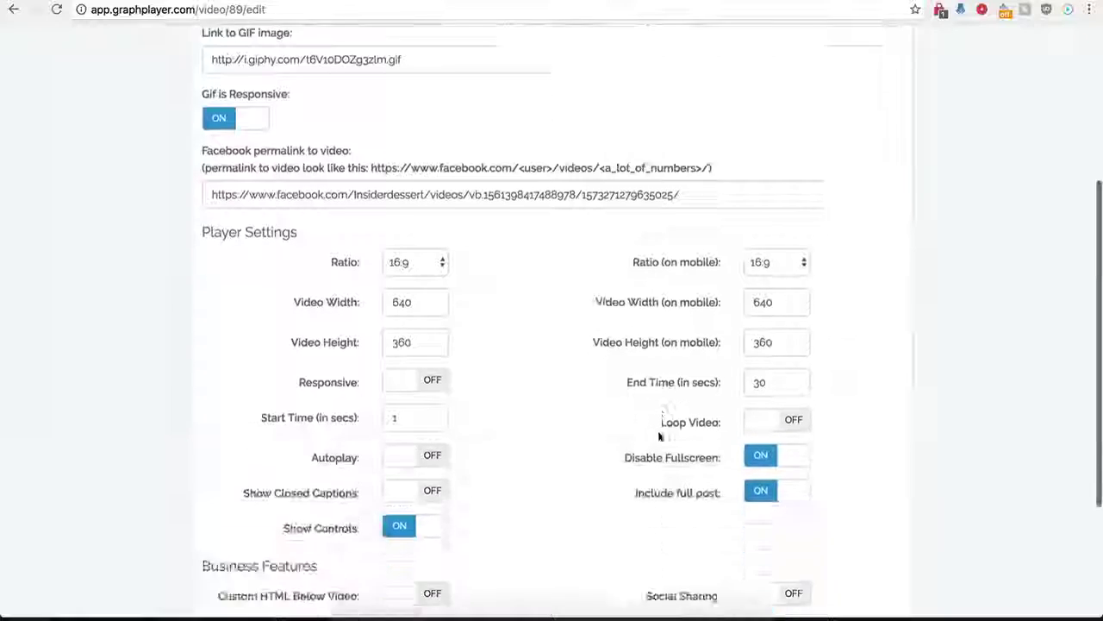
left_click(755, 436)
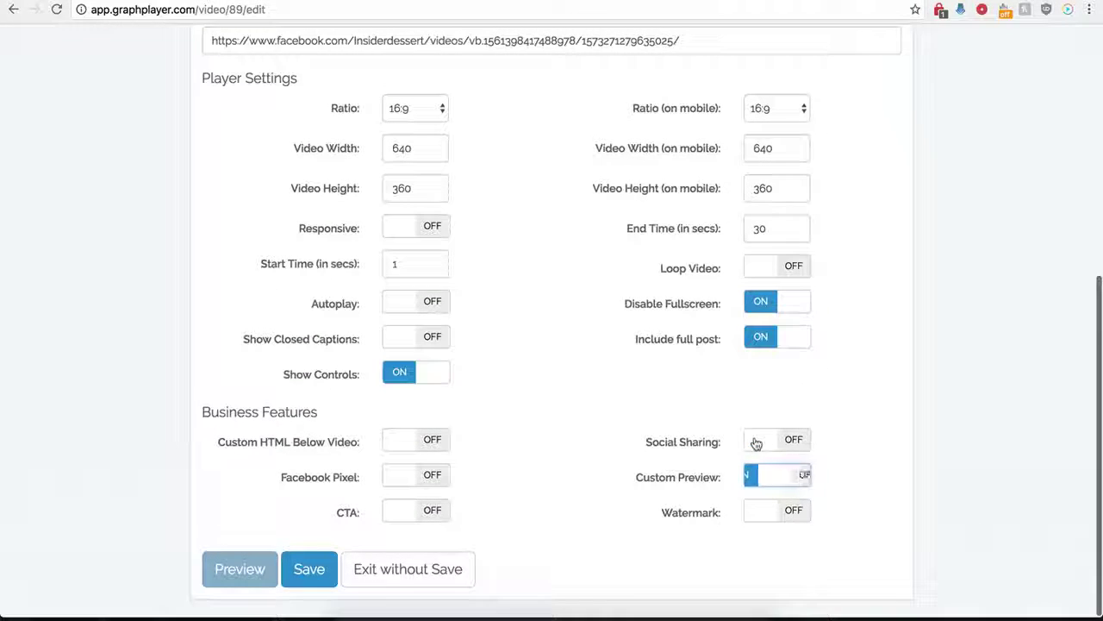
Step: Enable Watermark and review its image URL, link, click action, position, opacity and scale options
left_click(797, 512)
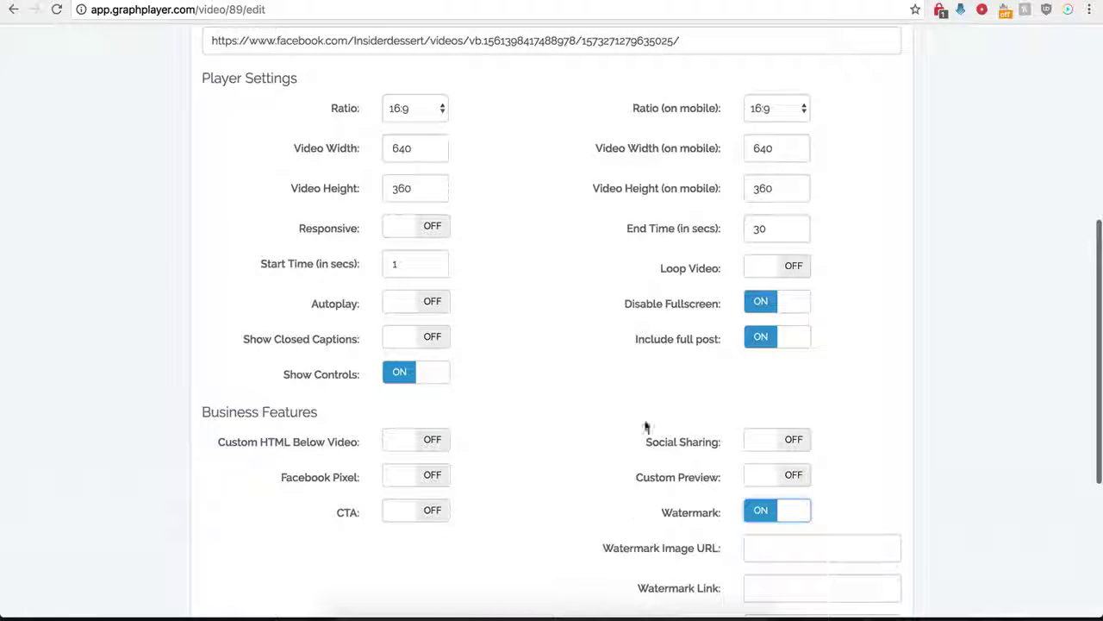
scroll(652, 540, "down", 1)
scroll(694, 542, "down", 3)
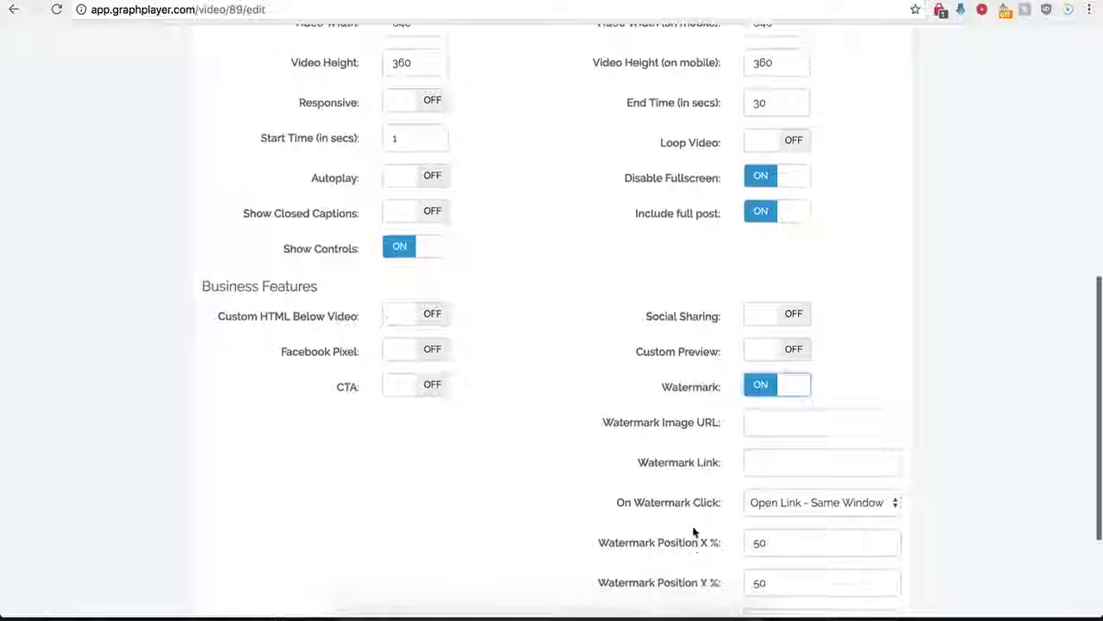
left_click(765, 425)
scroll(667, 455, "down", 3)
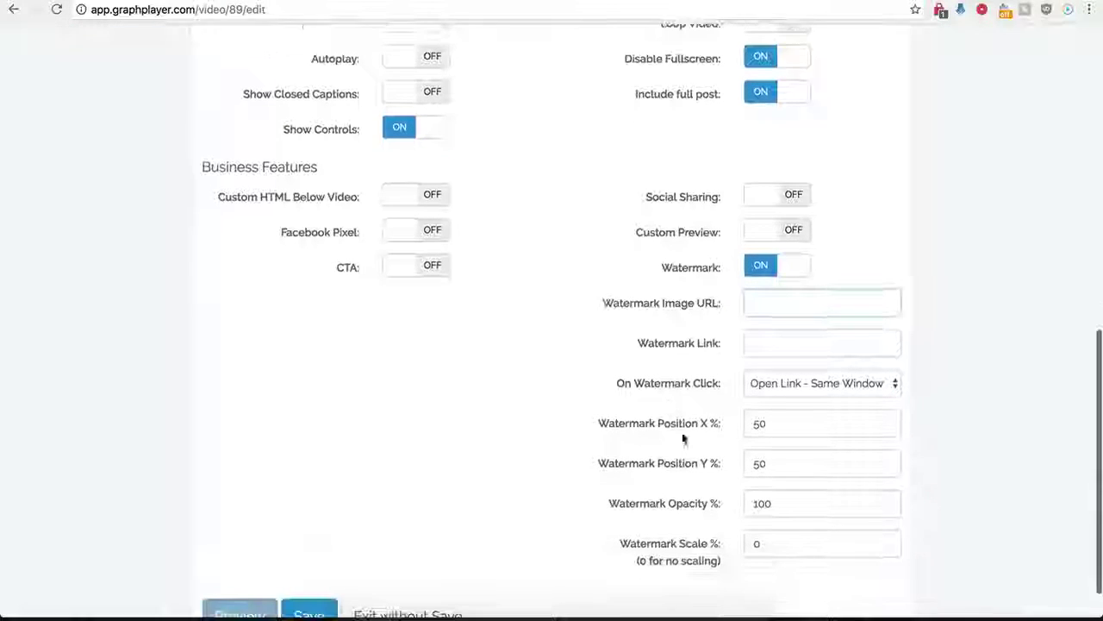
left_click(758, 342)
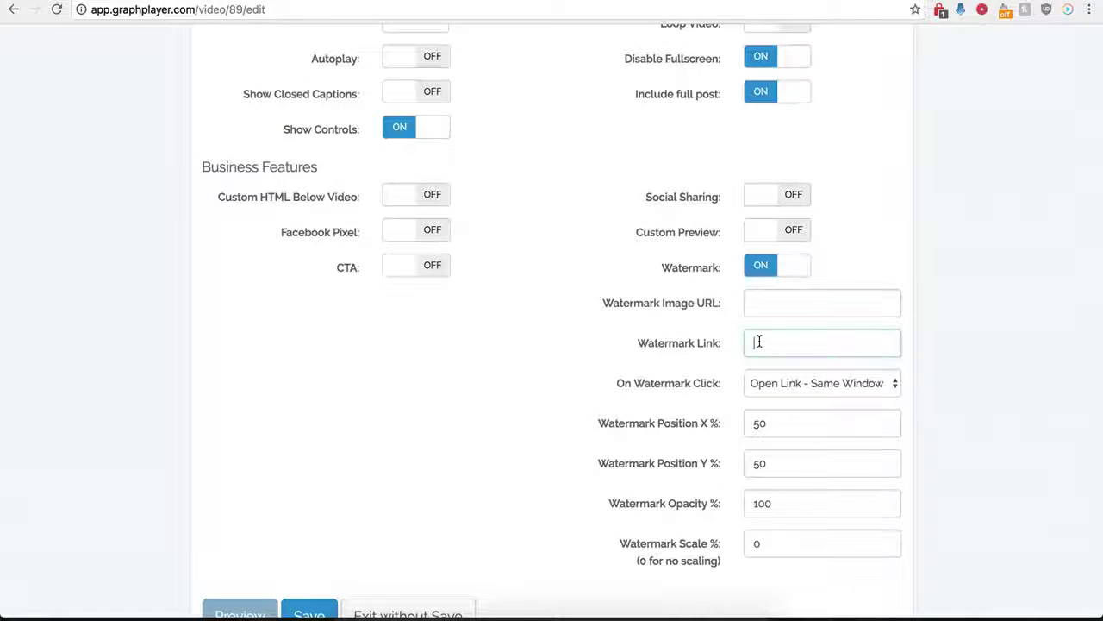
left_click(840, 383)
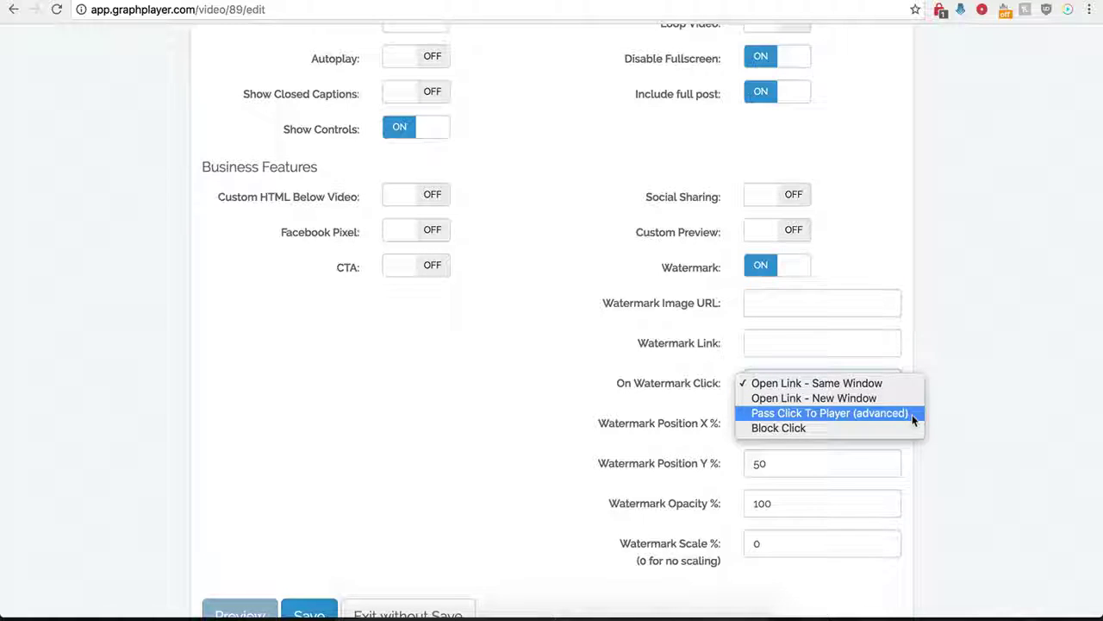
left_click(595, 367)
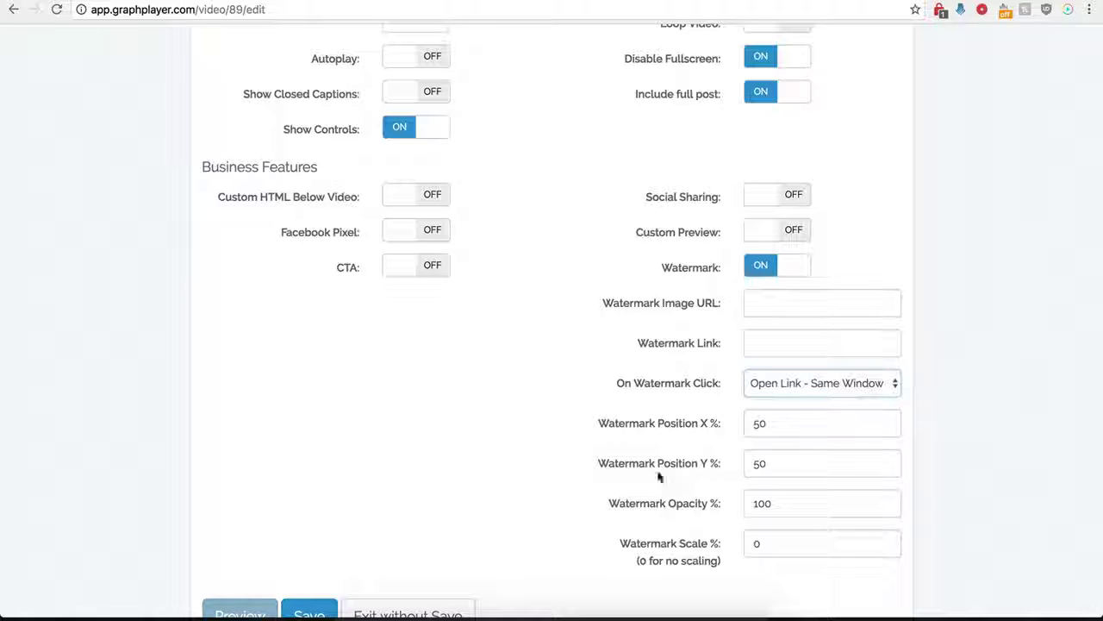
Step: Briefly enable CTA to compare its settings with the watermark's, leaving both CTA and Watermark off
left_click(422, 270)
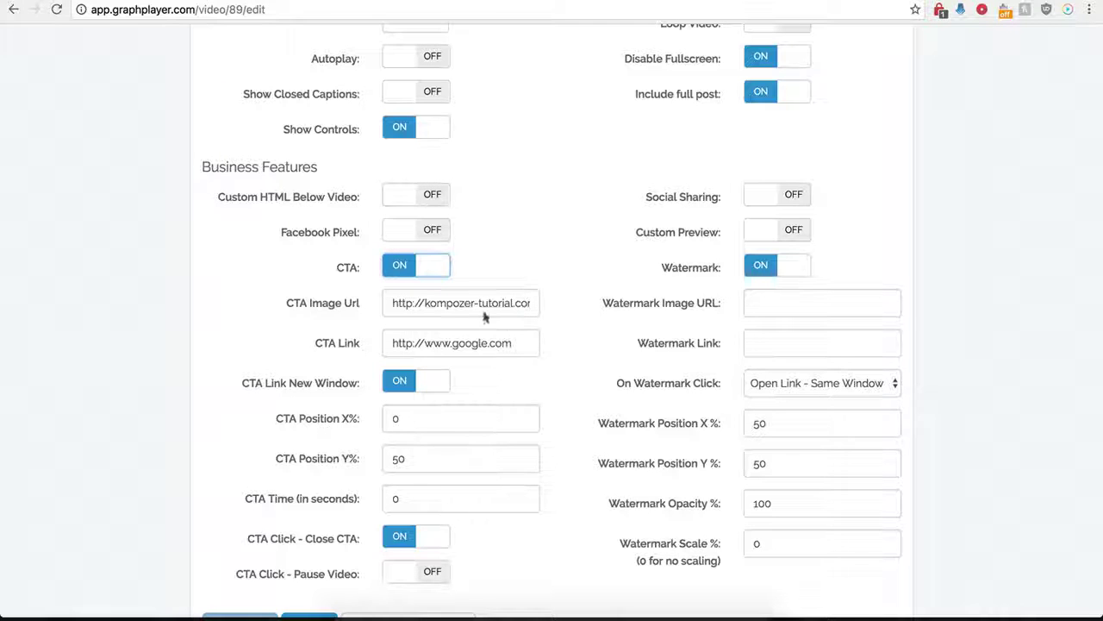
left_click(415, 276)
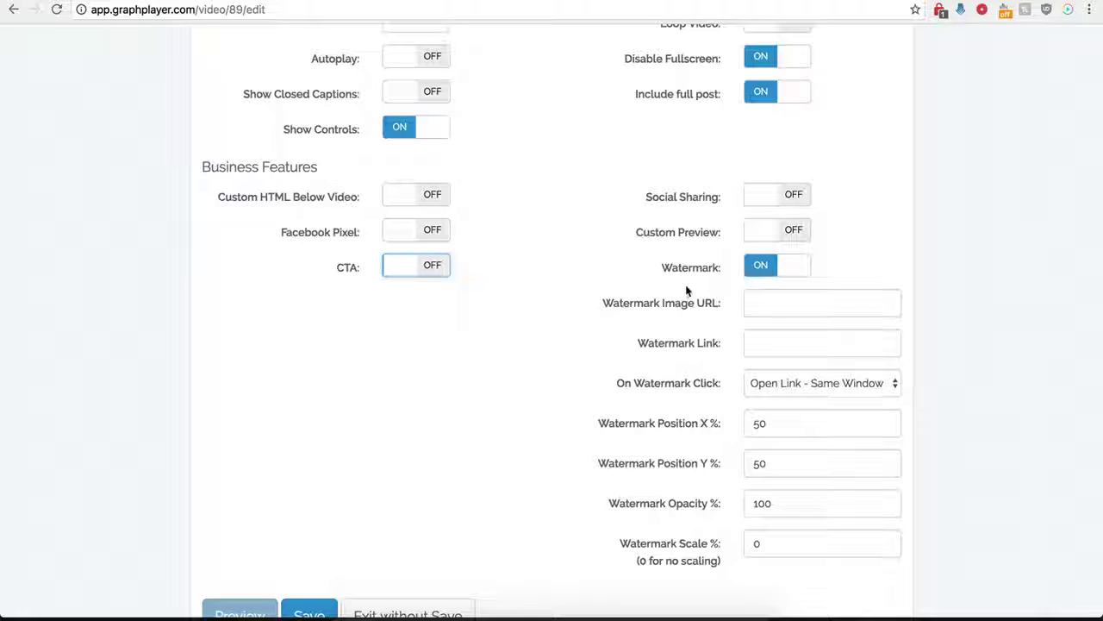
left_click(762, 269)
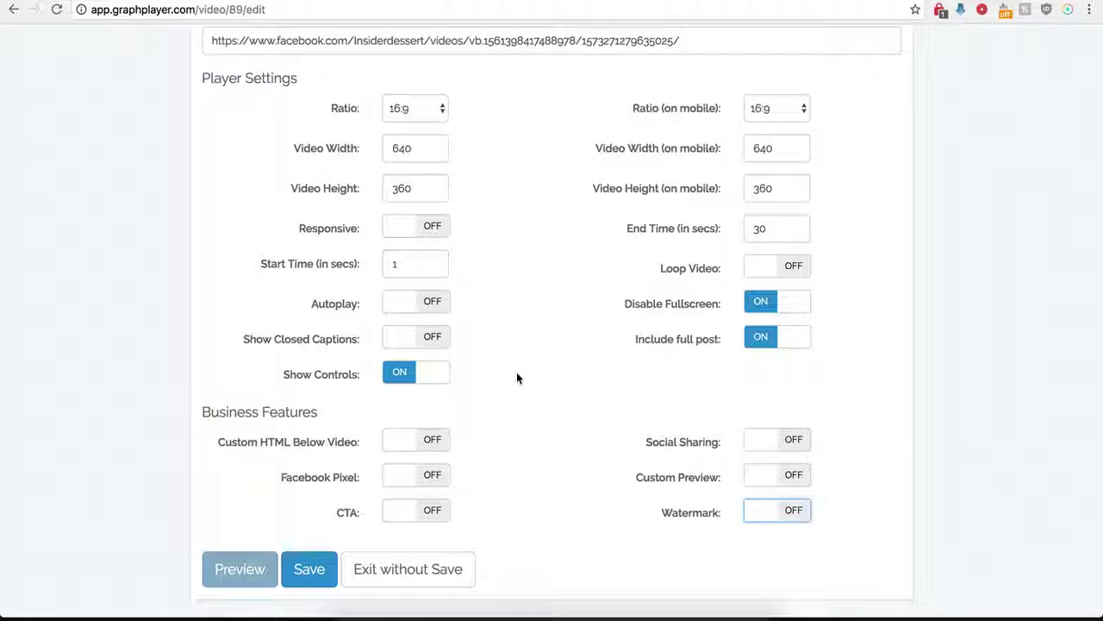